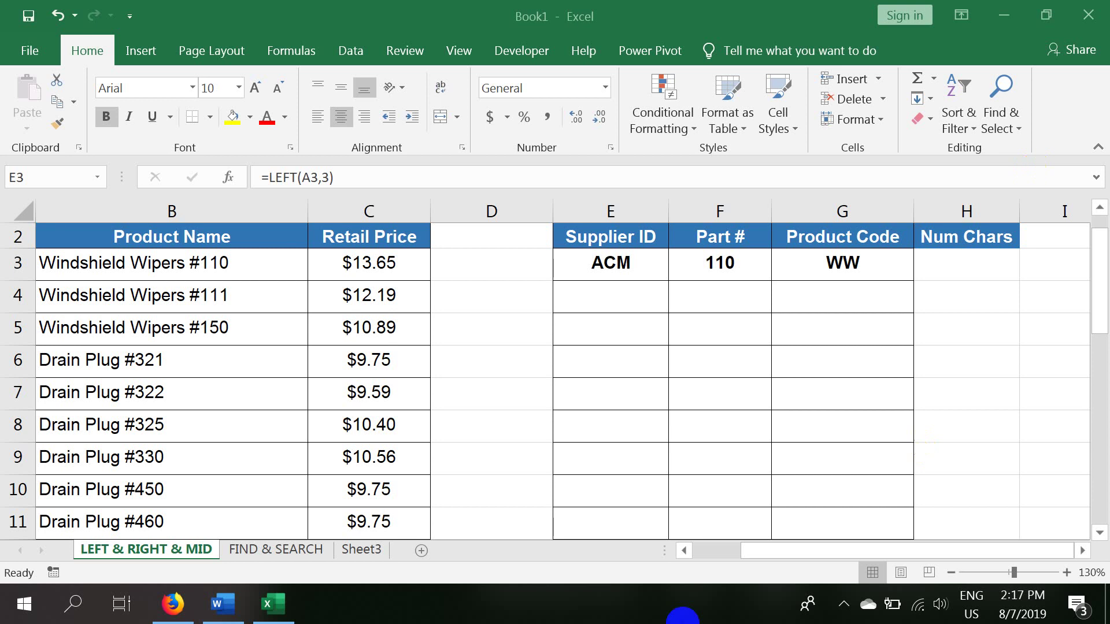
Review the SKU Number, Product Name and Retail Price columns of the product table.
drag(817, 548, 664, 545)
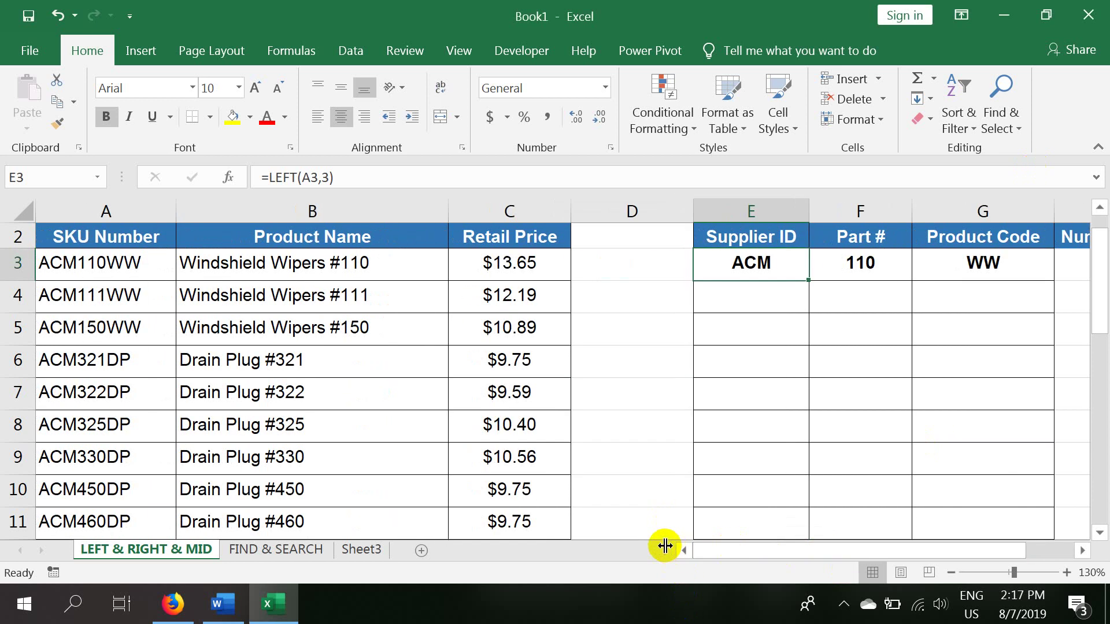
click(94, 241)
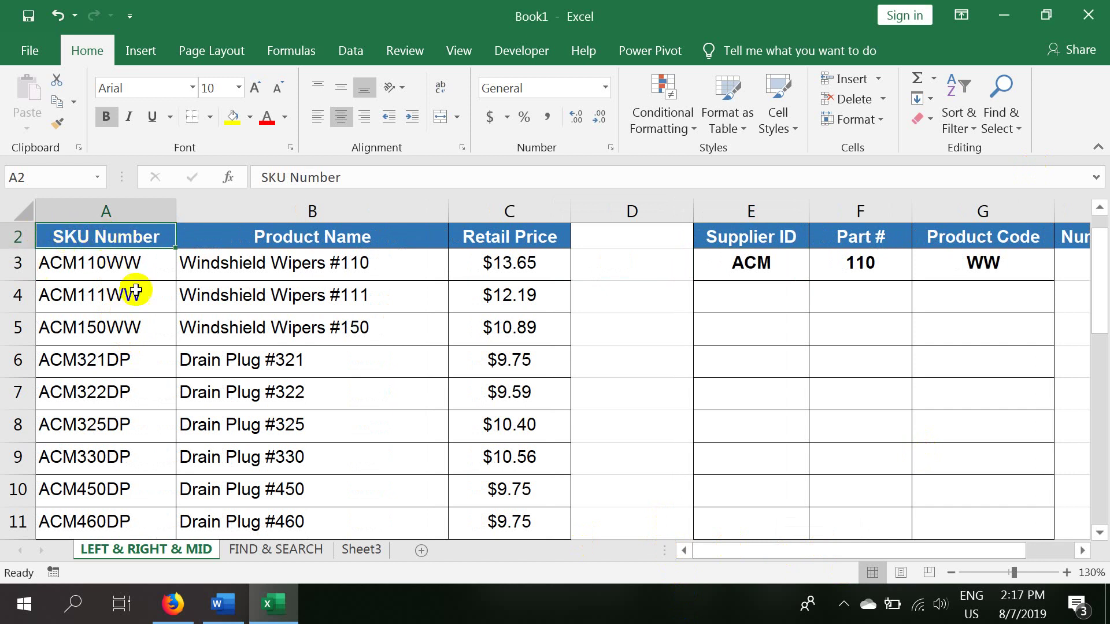
click(295, 244)
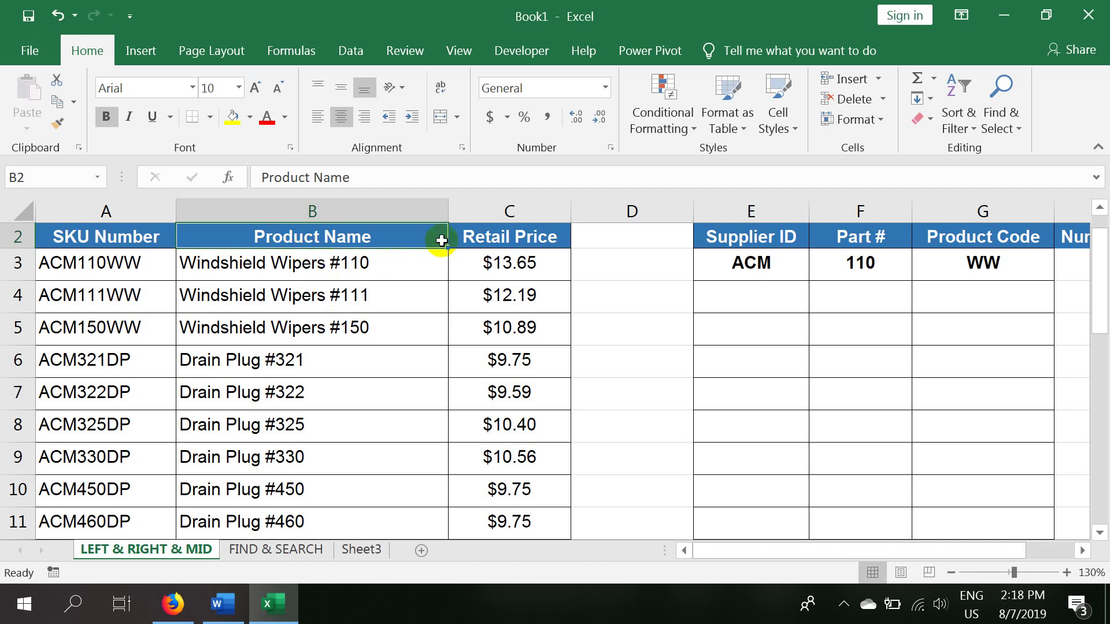
click(461, 239)
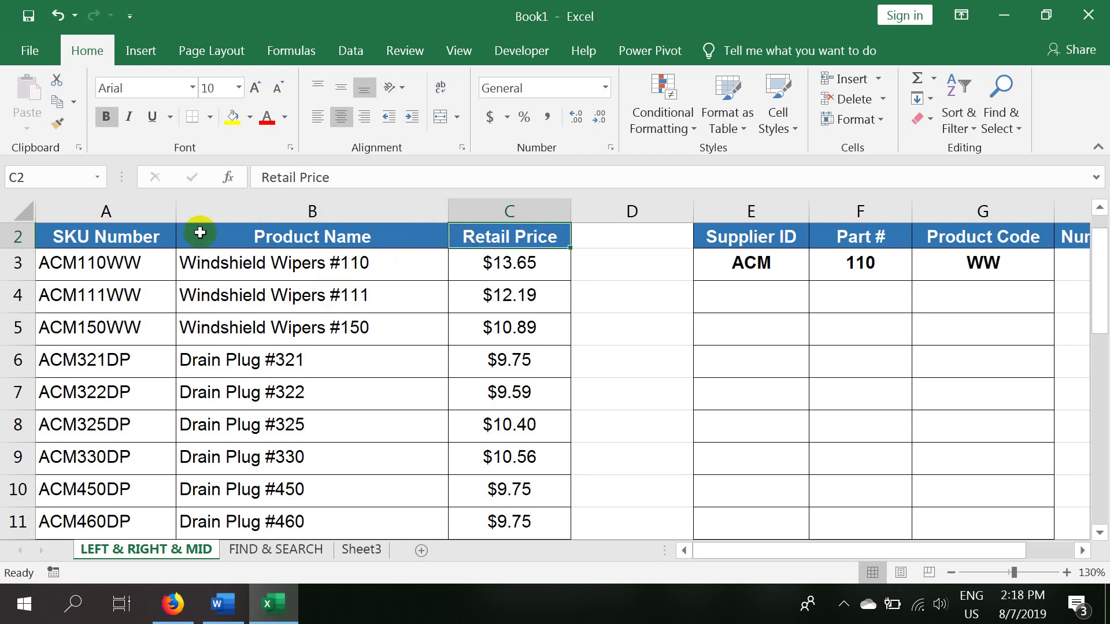
click(145, 237)
click(347, 237)
click(135, 244)
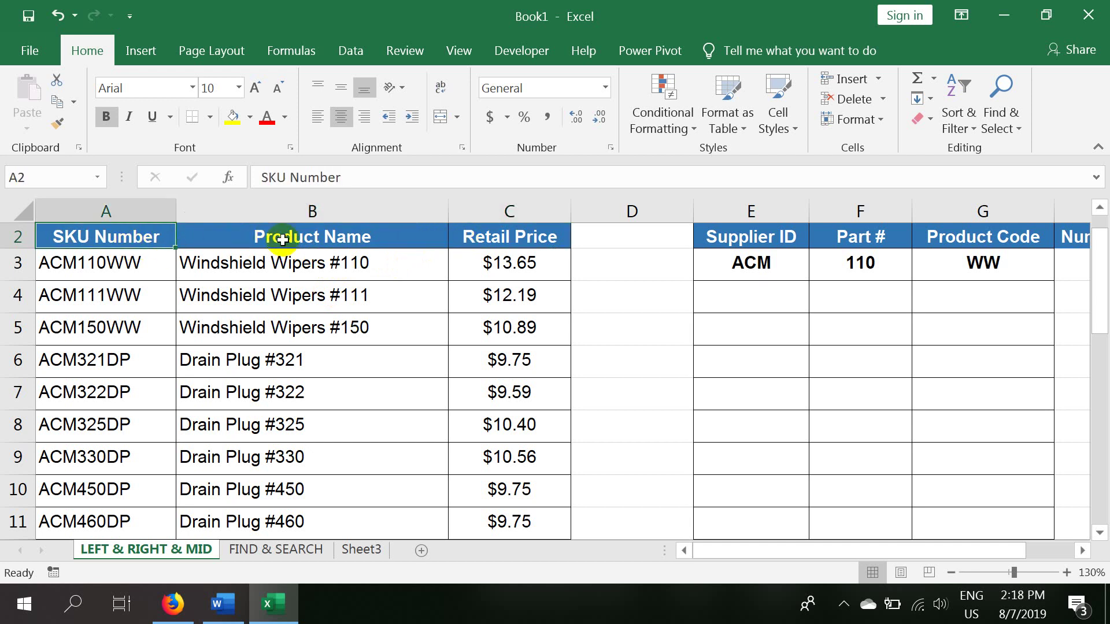
click(283, 240)
click(478, 242)
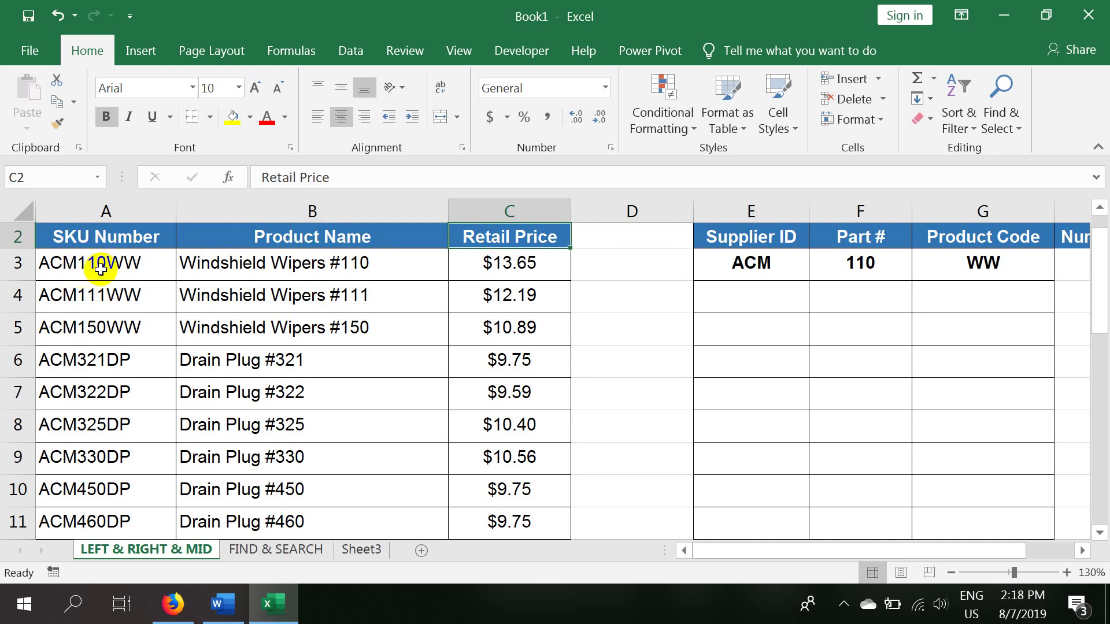
Examine the Supplier ID, Part # and Product Code formulas in E3:G3 against the SKU number in A3.
click(744, 236)
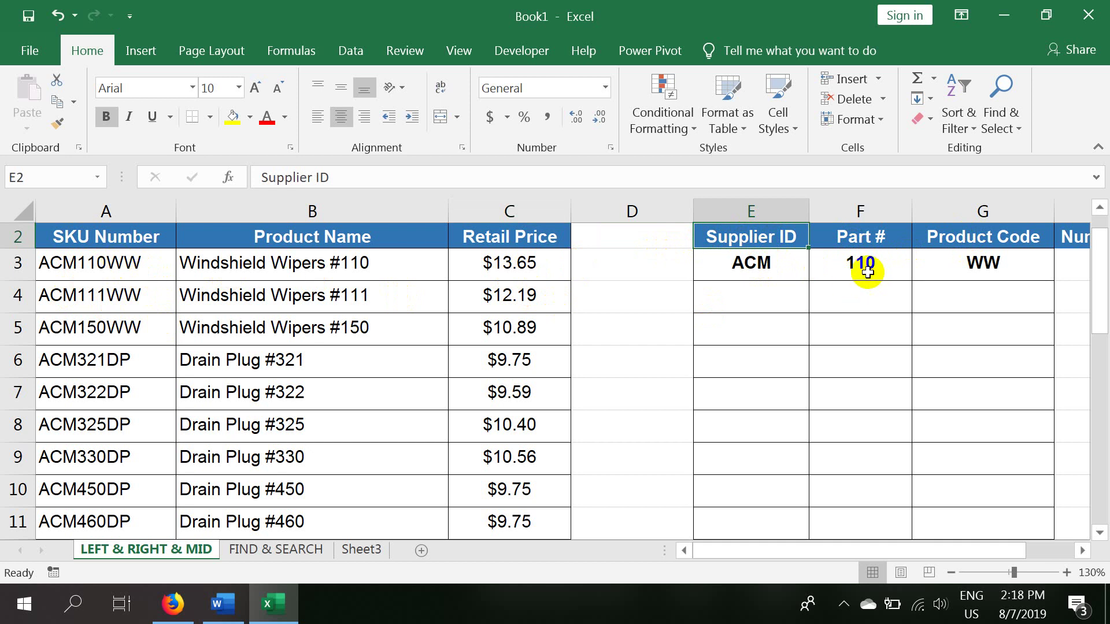
click(935, 267)
click(706, 267)
click(832, 267)
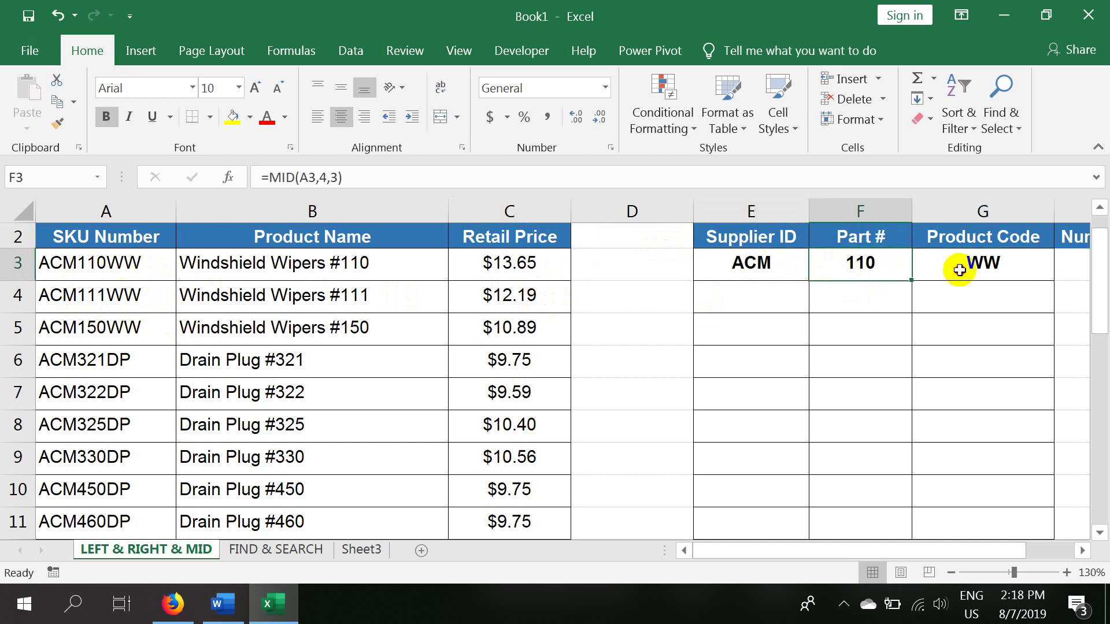
click(959, 270)
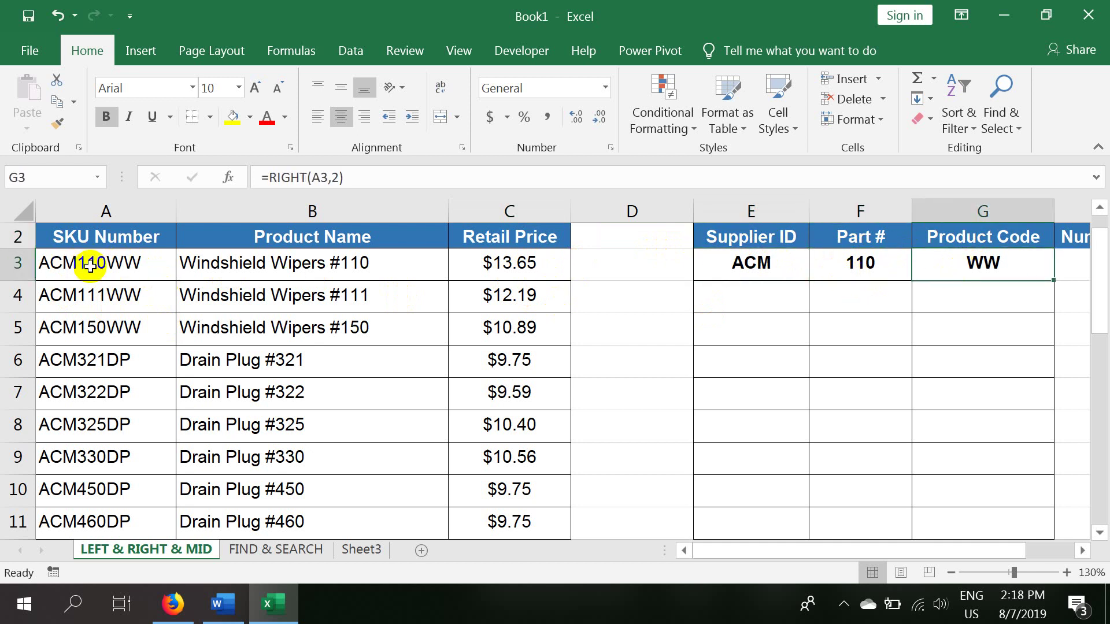
click(768, 263)
click(857, 263)
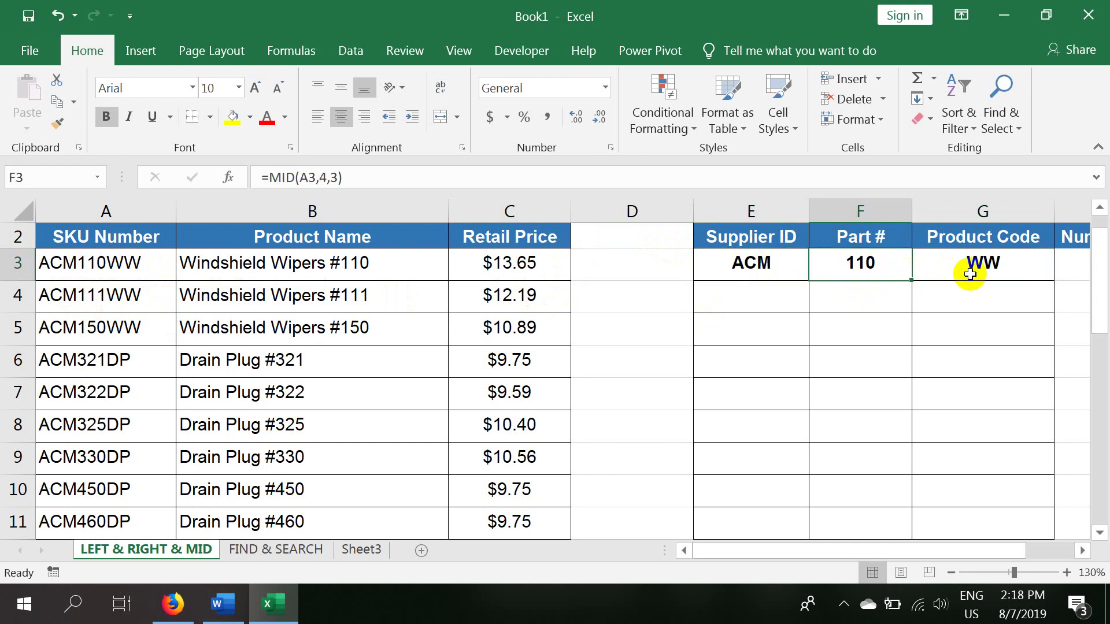
click(970, 272)
click(758, 269)
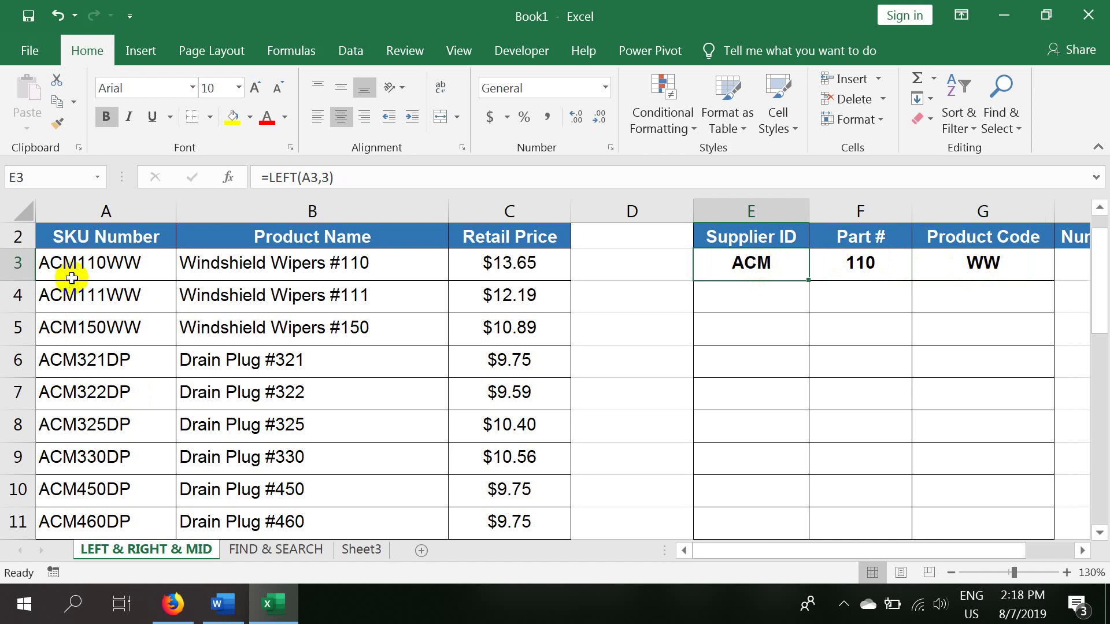
scroll(199, 312, up, 1)
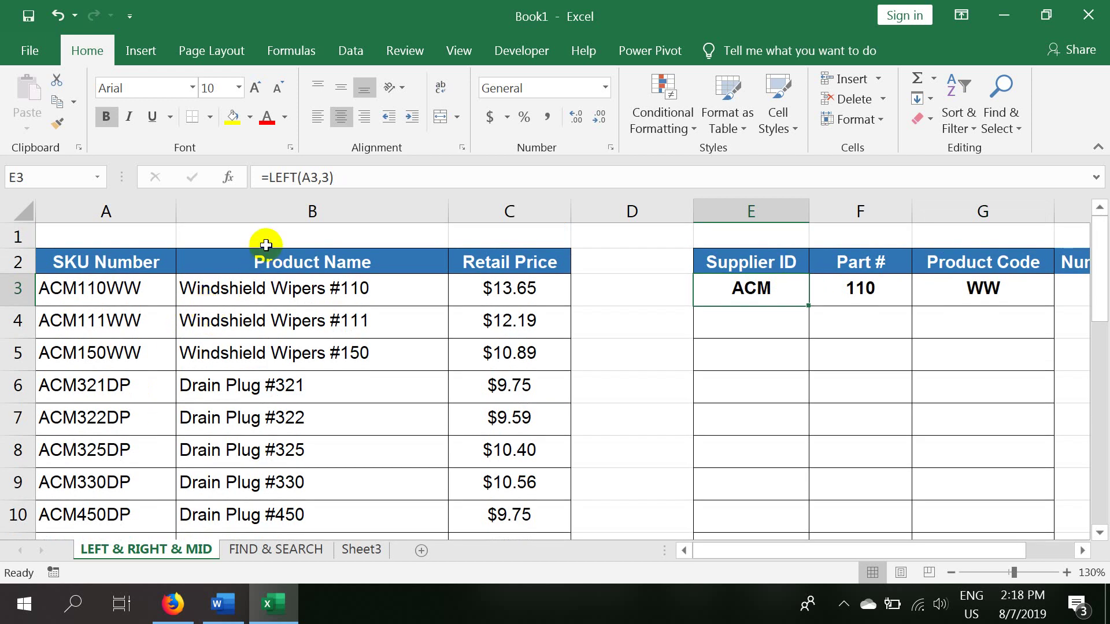
key(ctrl+shift+plus)
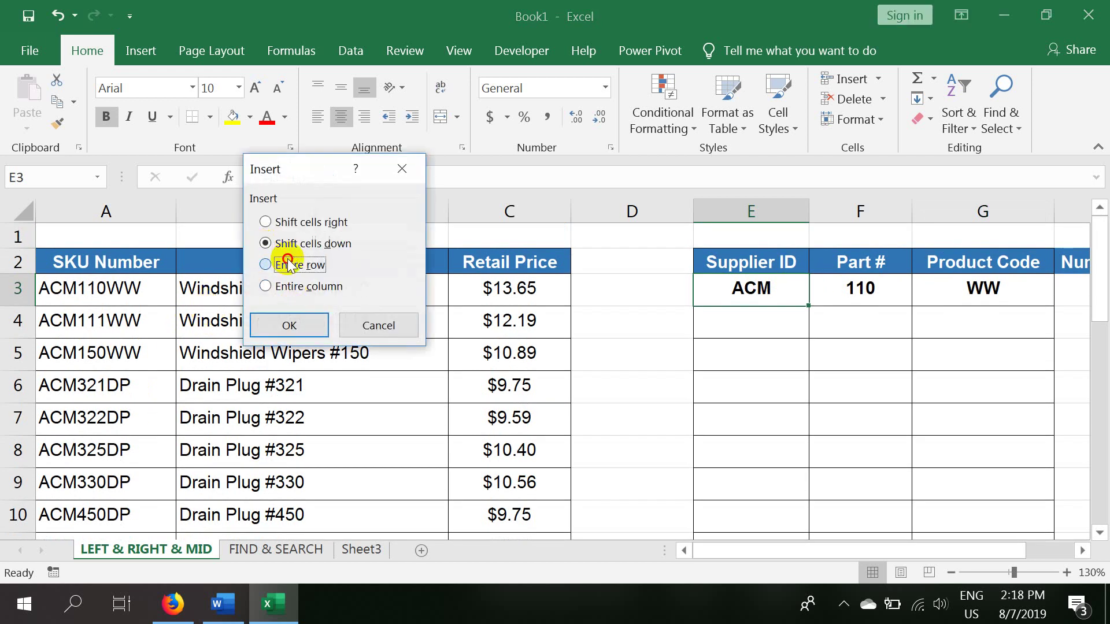
click(281, 265)
click(305, 324)
click(427, 240)
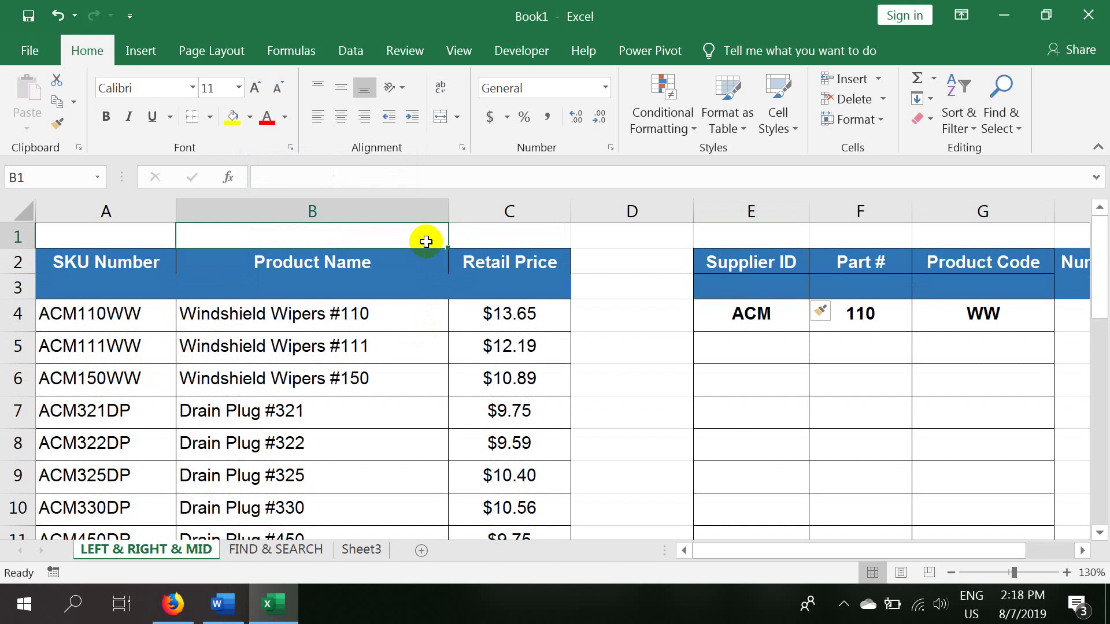
key(ctrl+z)
click(378, 293)
click(355, 216)
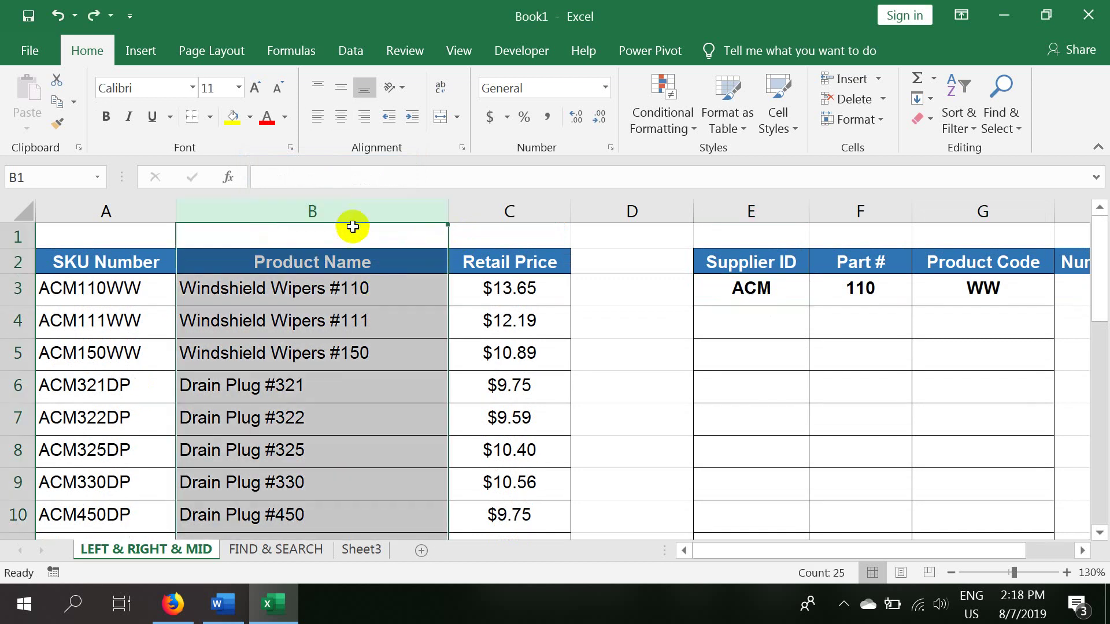
click(352, 234)
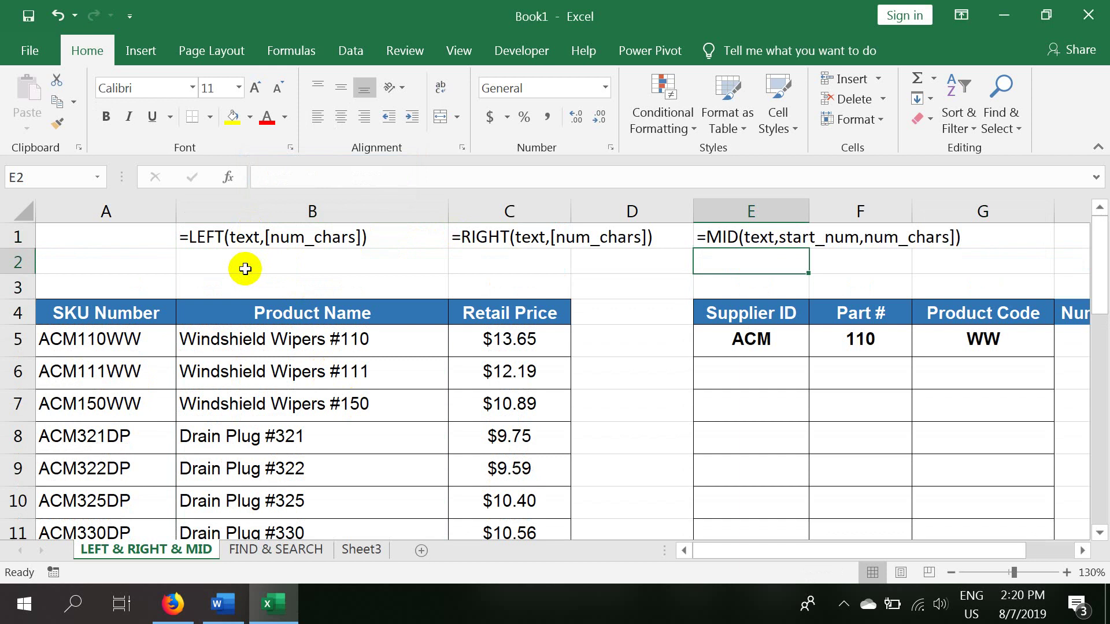
click(200, 243)
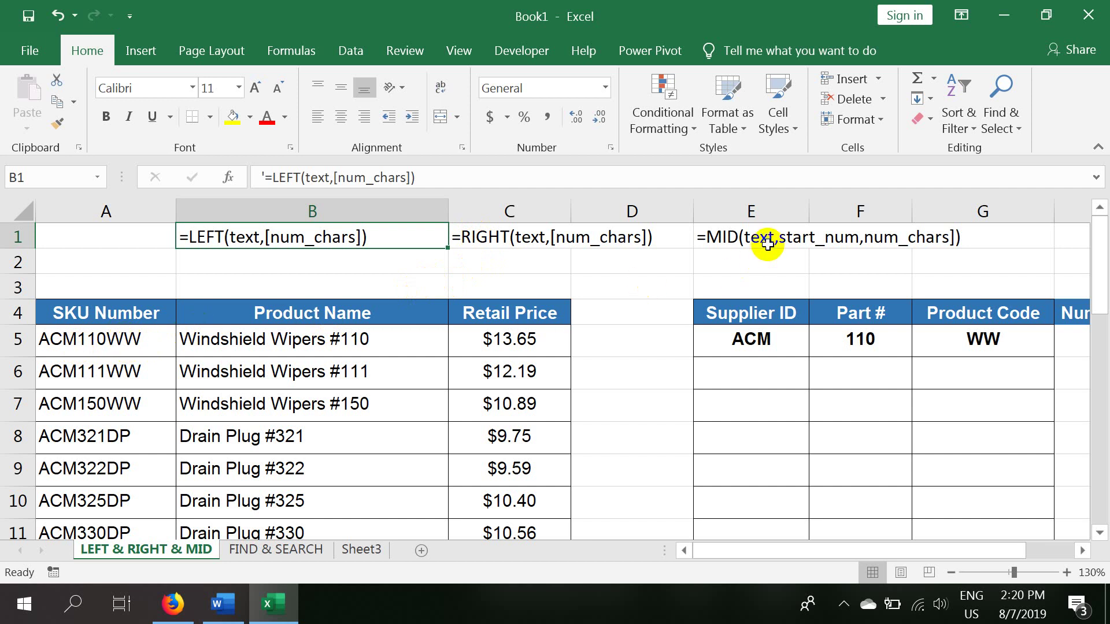
scroll(760, 237, up, 1)
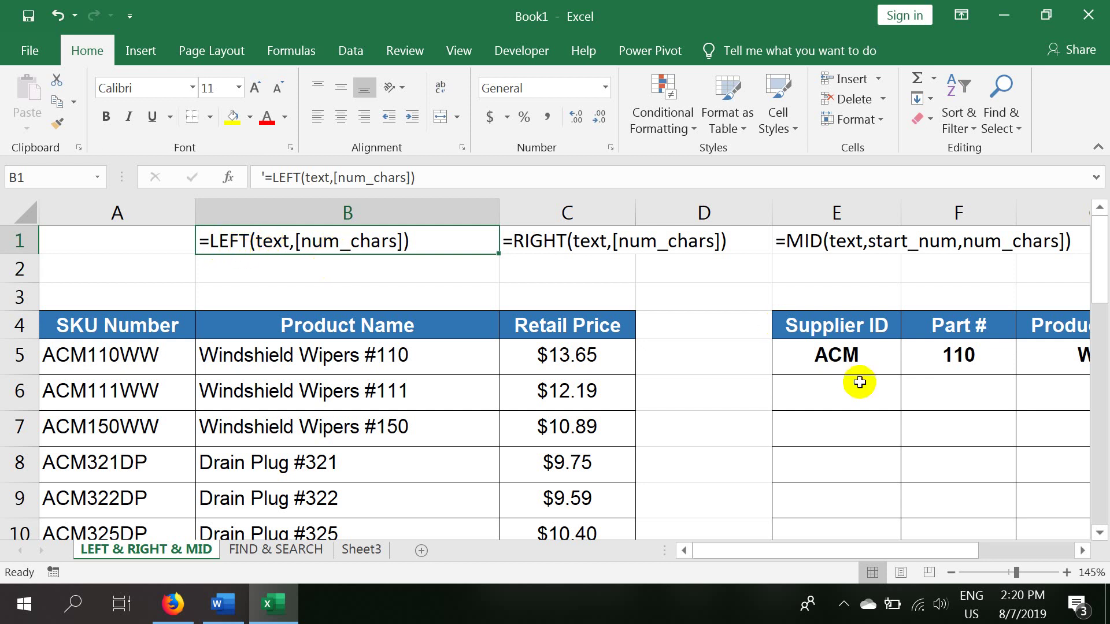
click(846, 357)
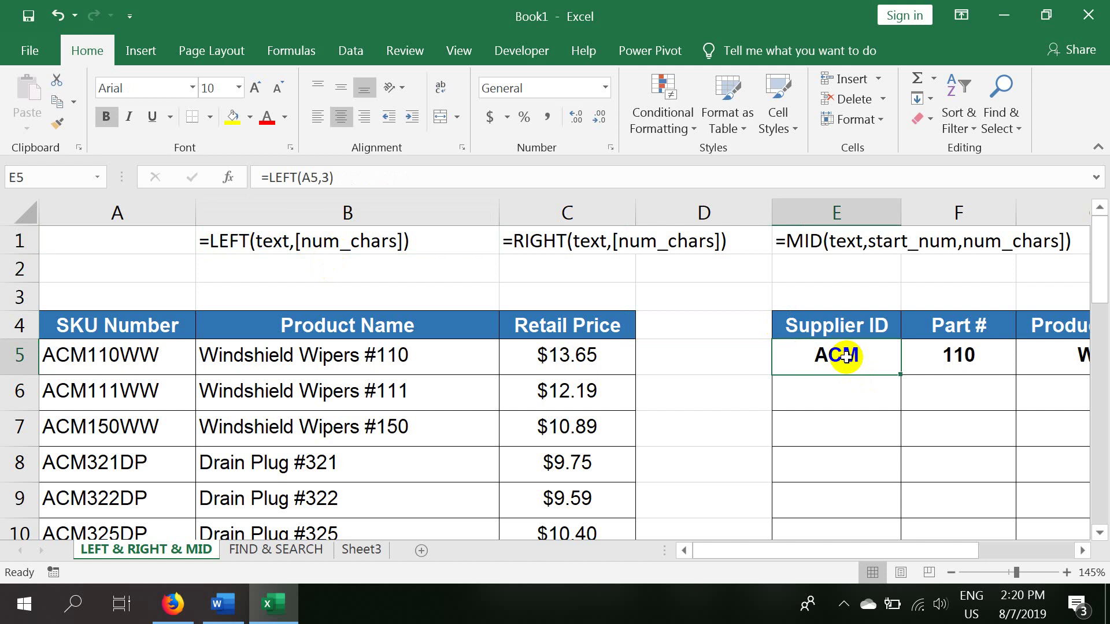
text(=left)
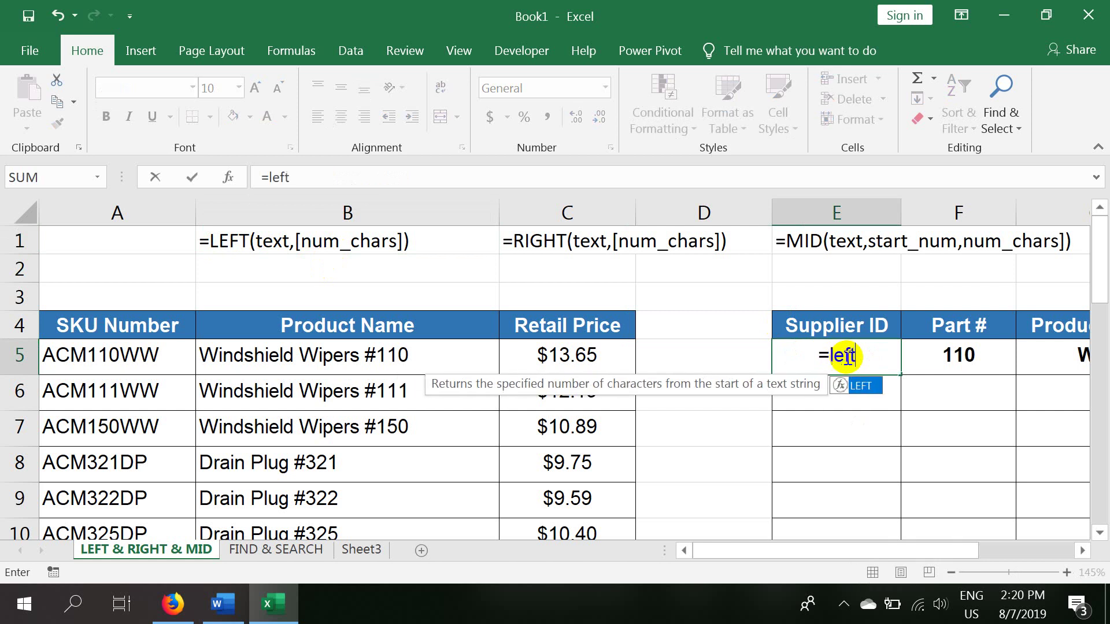
key(Tab)
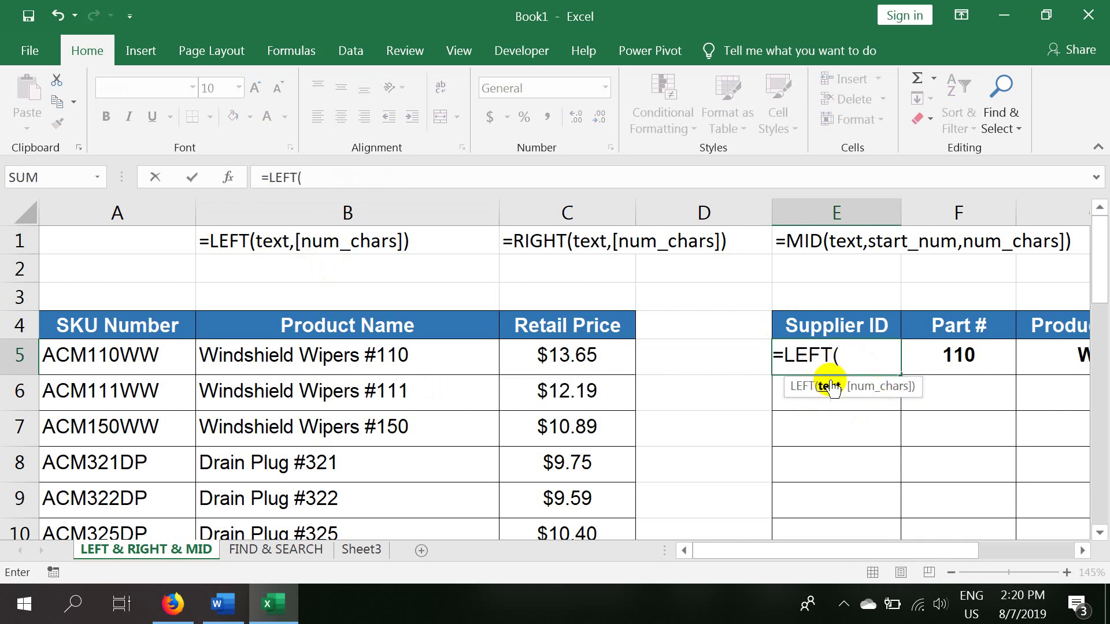
text(A5,3))
key(ctrl+Return)
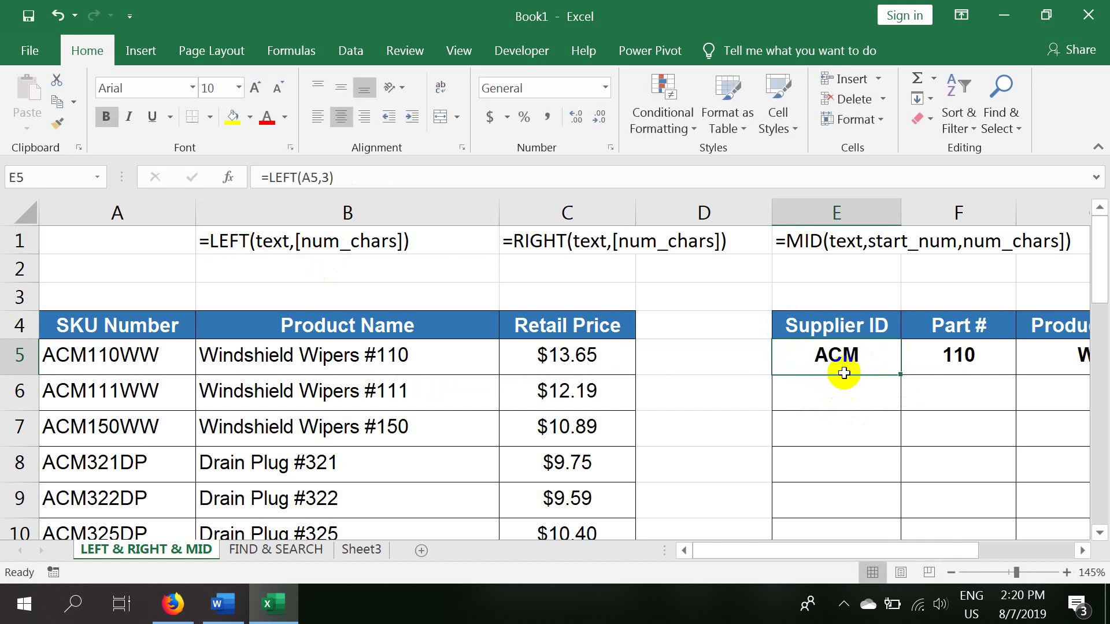
Enter =LEFT(A5,3) in E5 to extract the Supplier ID from the first SKU number.
ctrl+scroll(850, 369, up, 6)
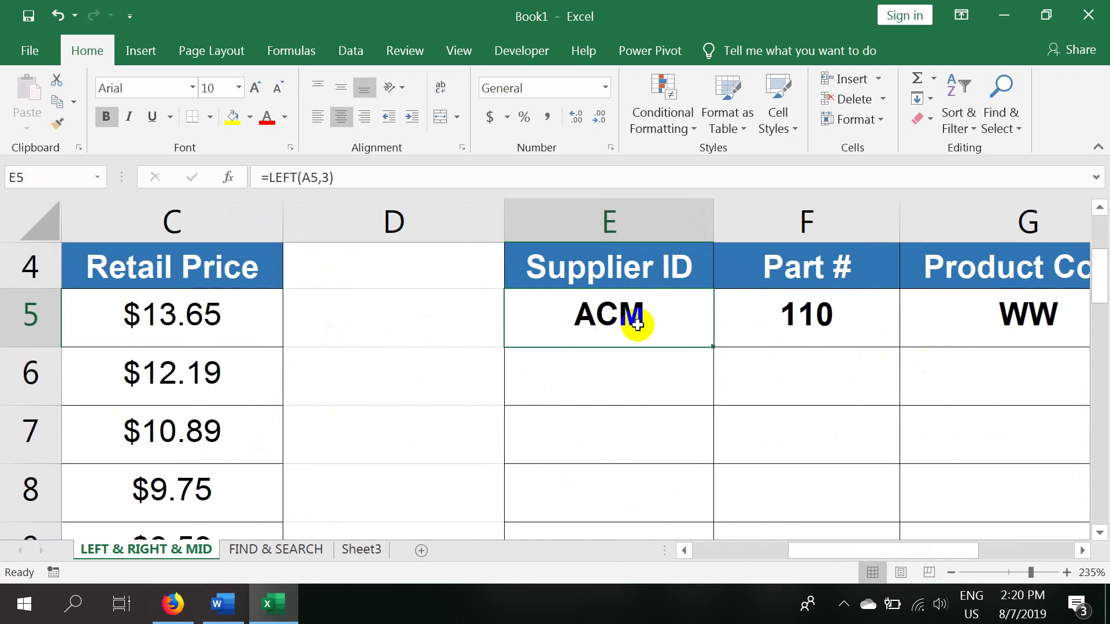
text(=left)
key(Tab)
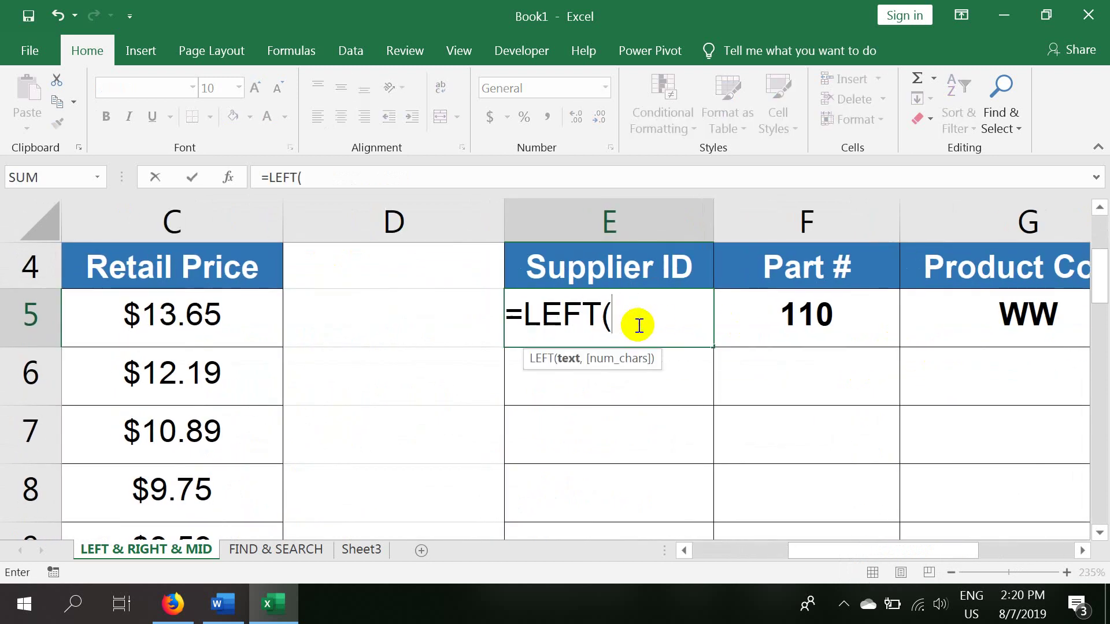
drag(856, 551, 759, 551)
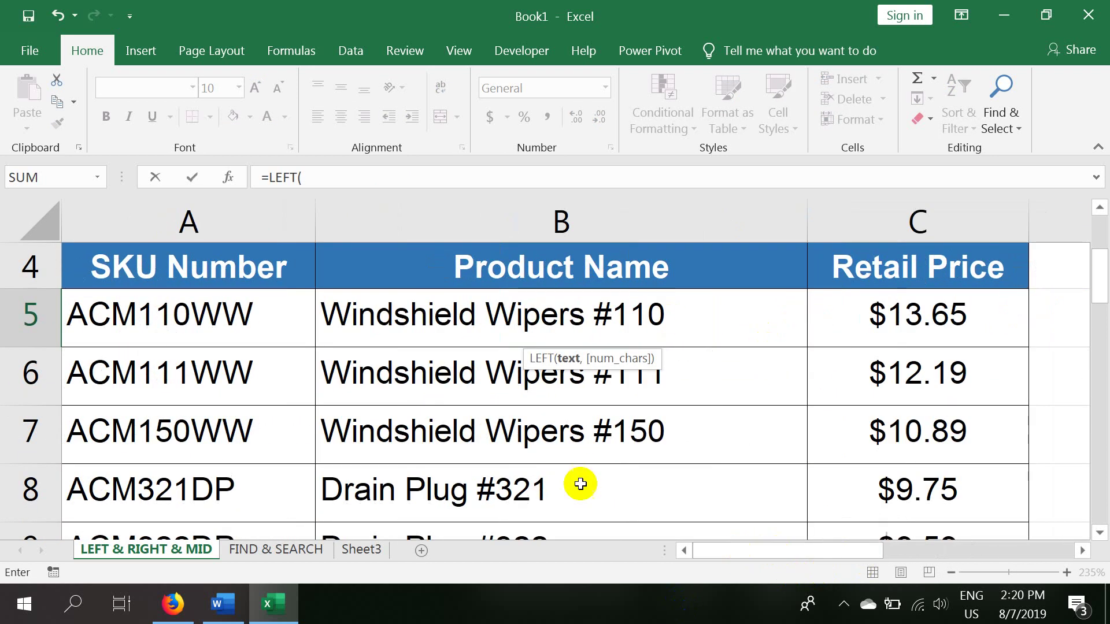
click(130, 330)
text(,)
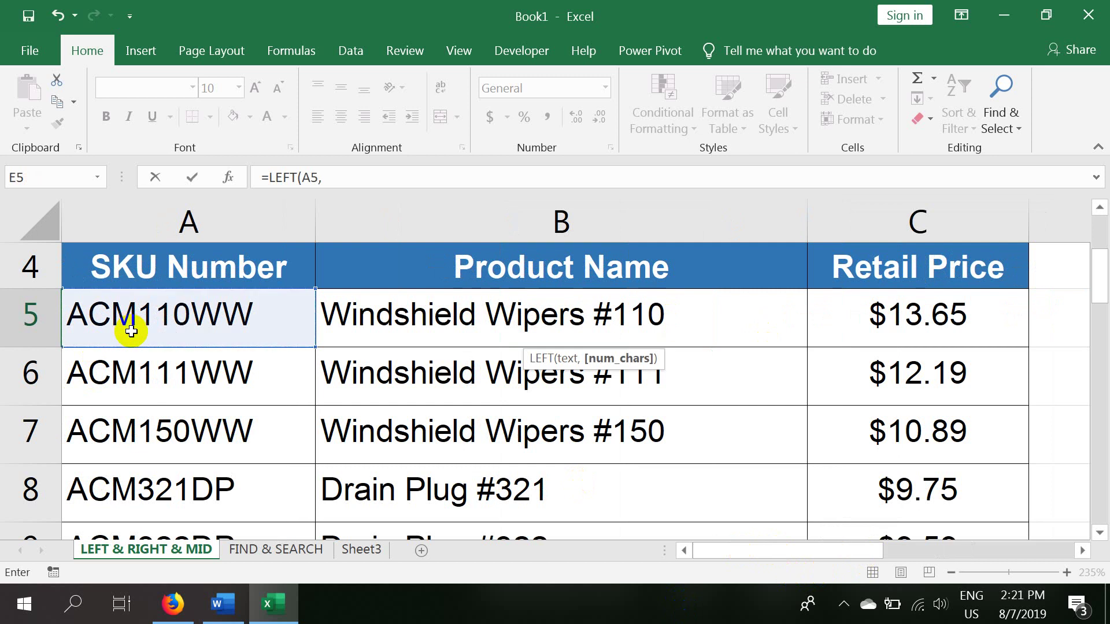
drag(727, 552, 687, 549)
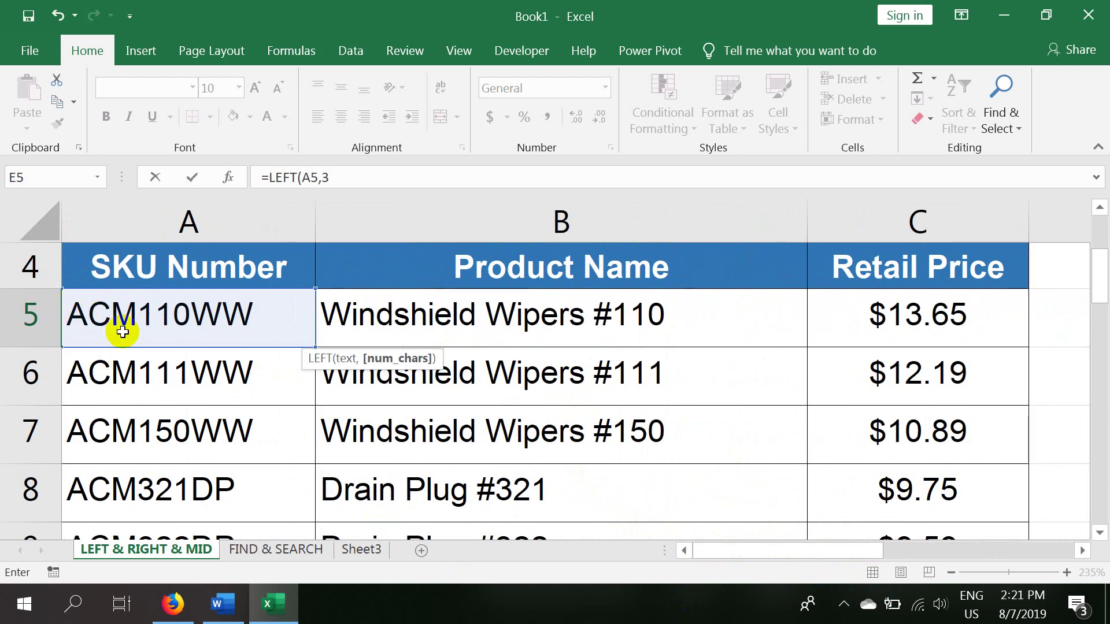
text())
key(Return)
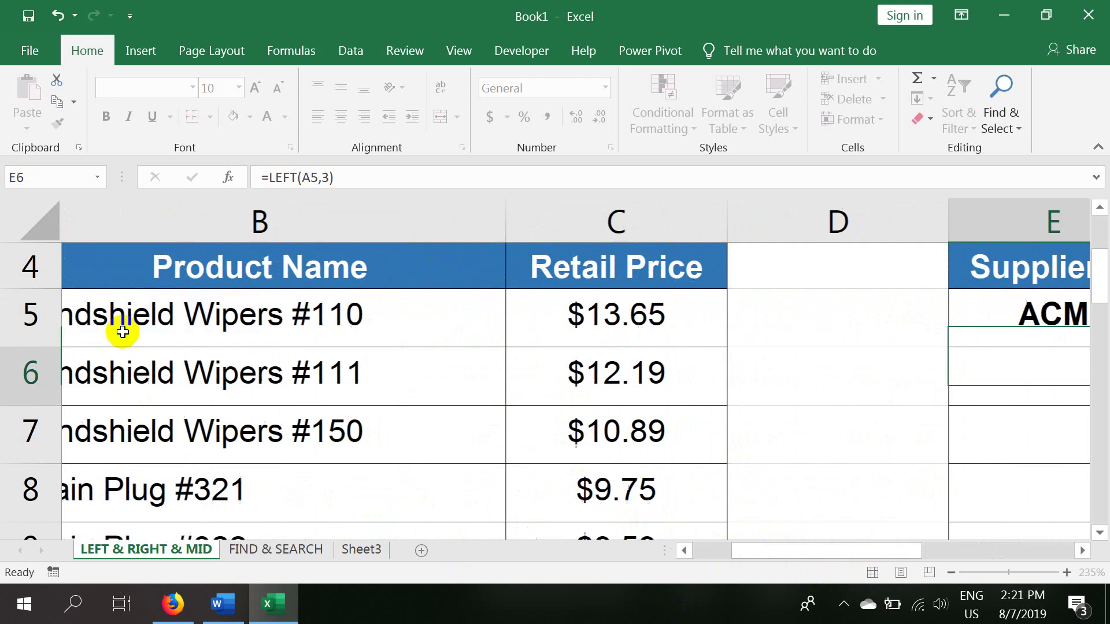
click(681, 315)
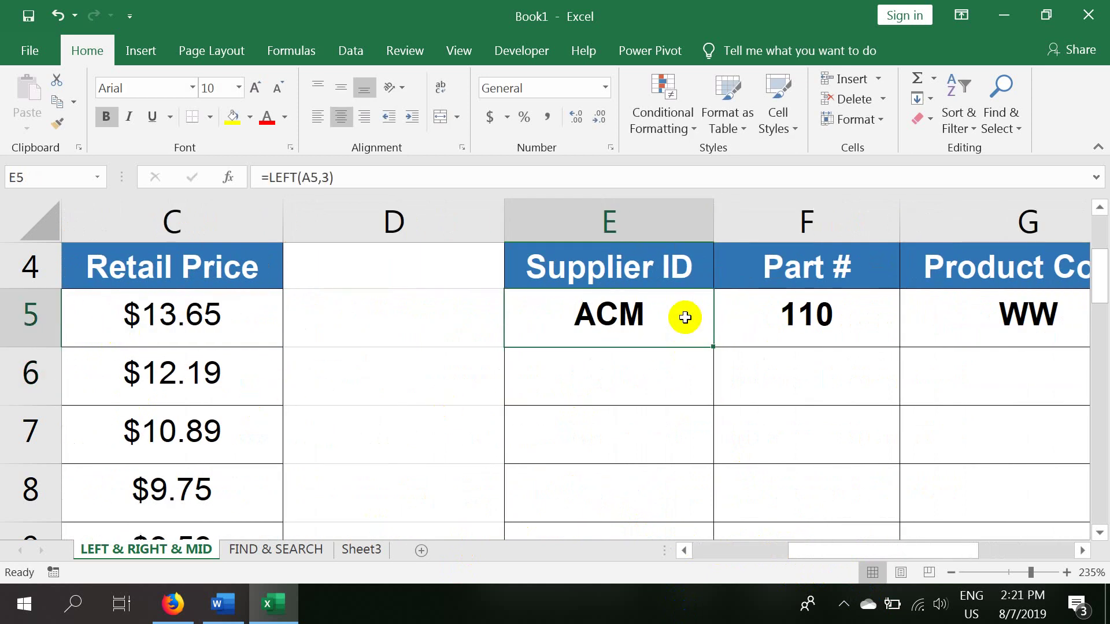
Examine the Part # cell F5 against the MID syntax in row 1 and the SKU number in A5.
click(815, 323)
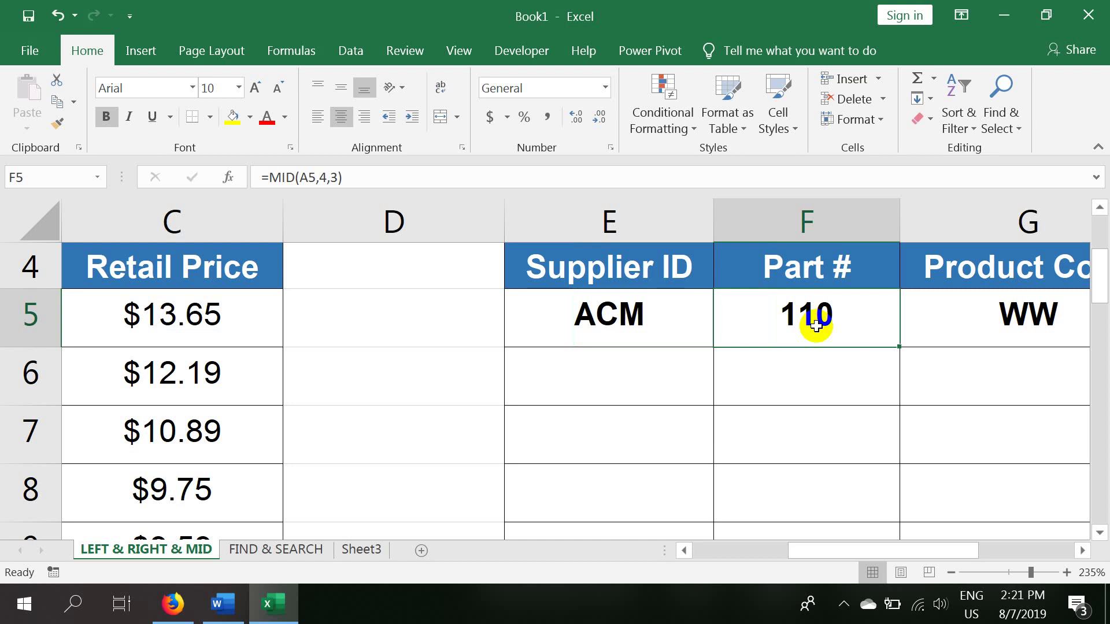
text(=)
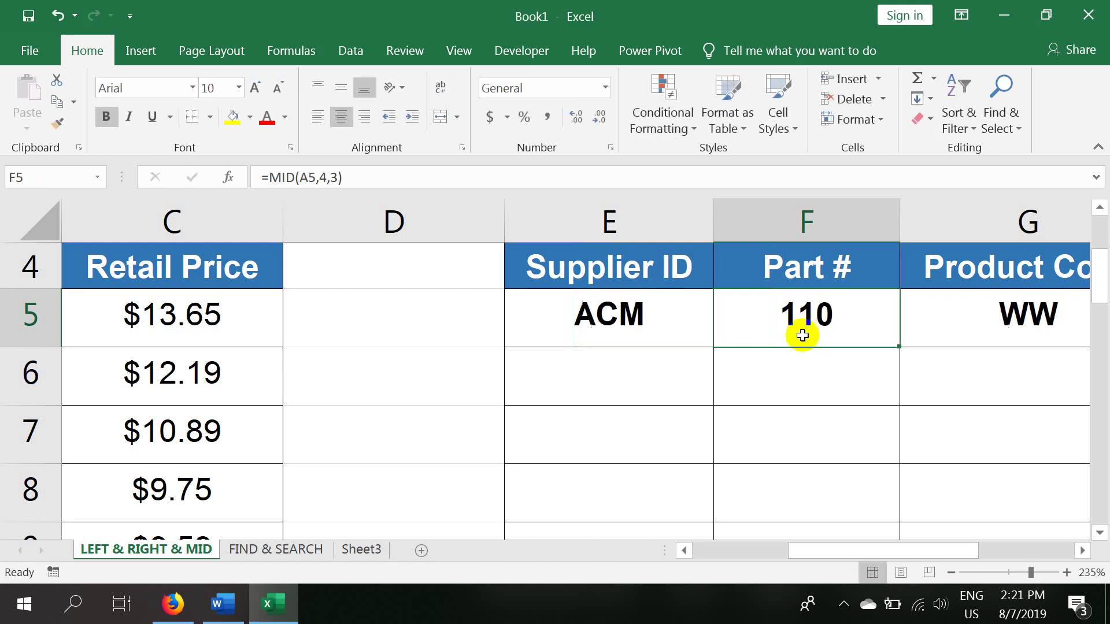
drag(862, 553, 661, 562)
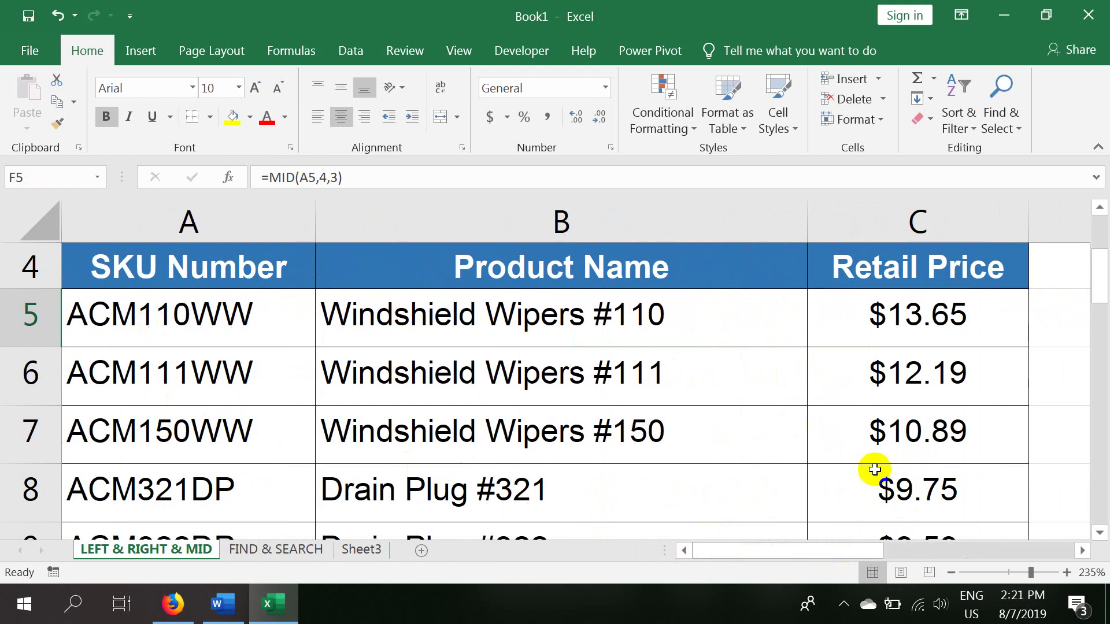
drag(801, 556, 962, 556)
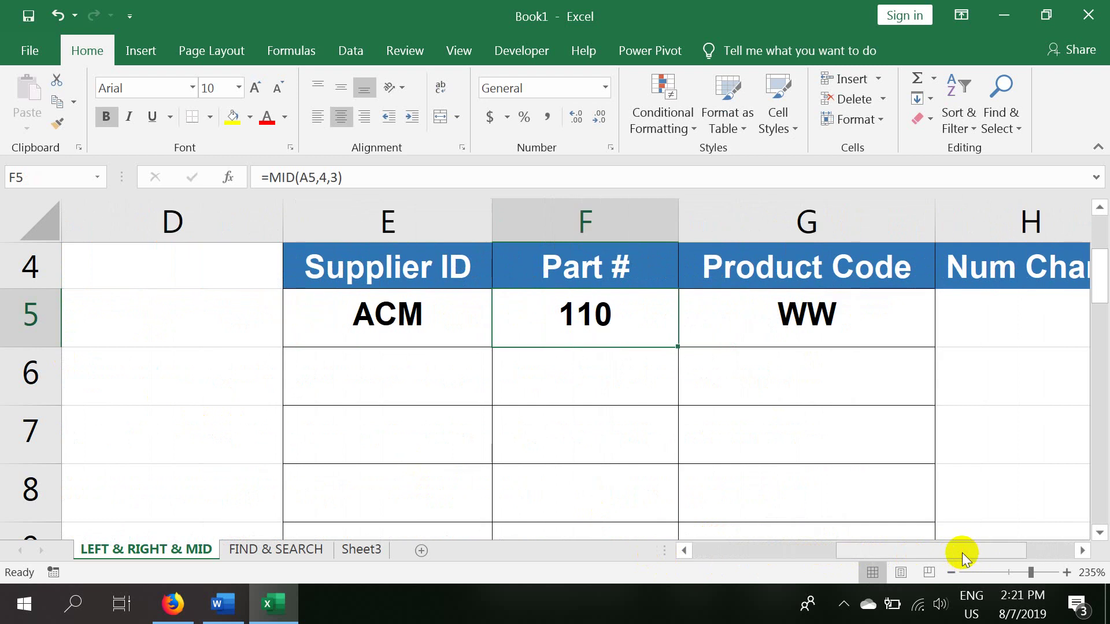
scroll(502, 364, up, 1)
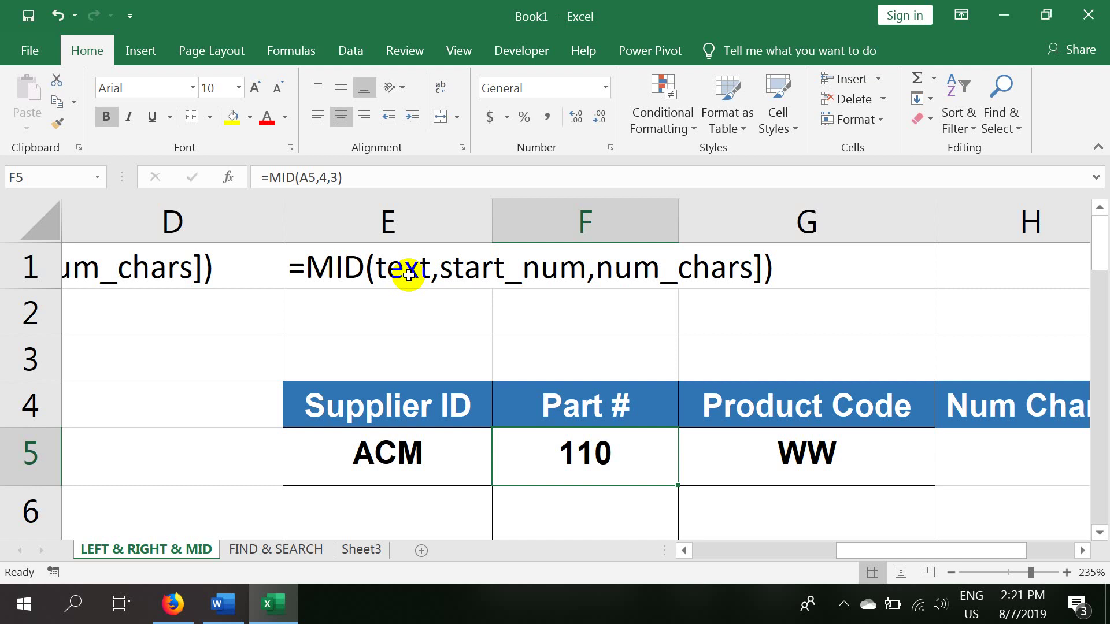
ctrl+scroll(408, 275, down, 5)
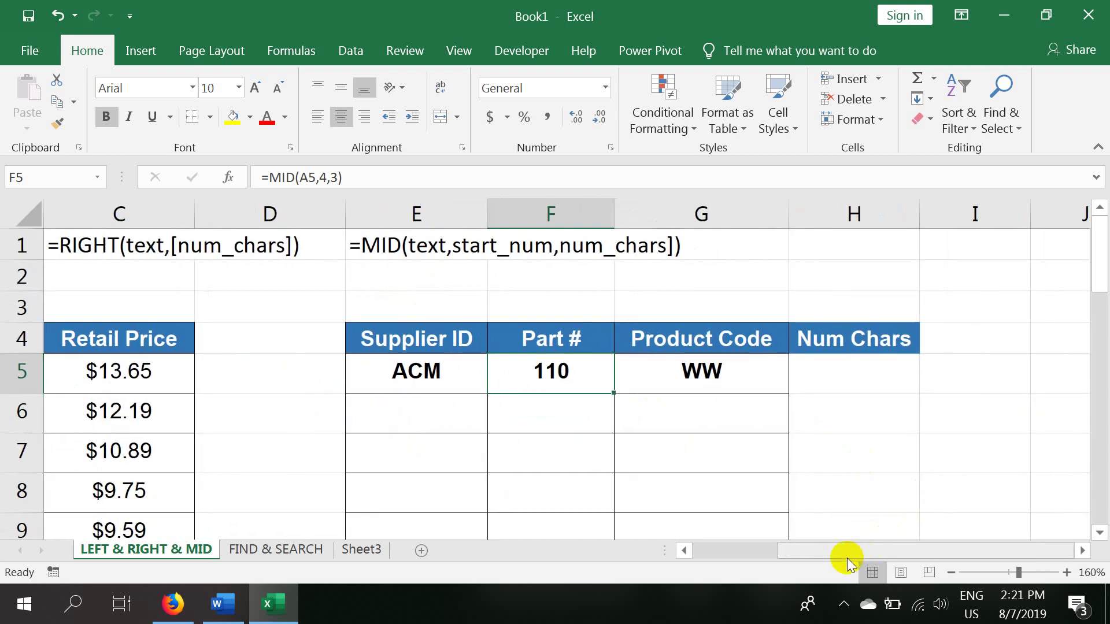
drag(847, 556, 702, 548)
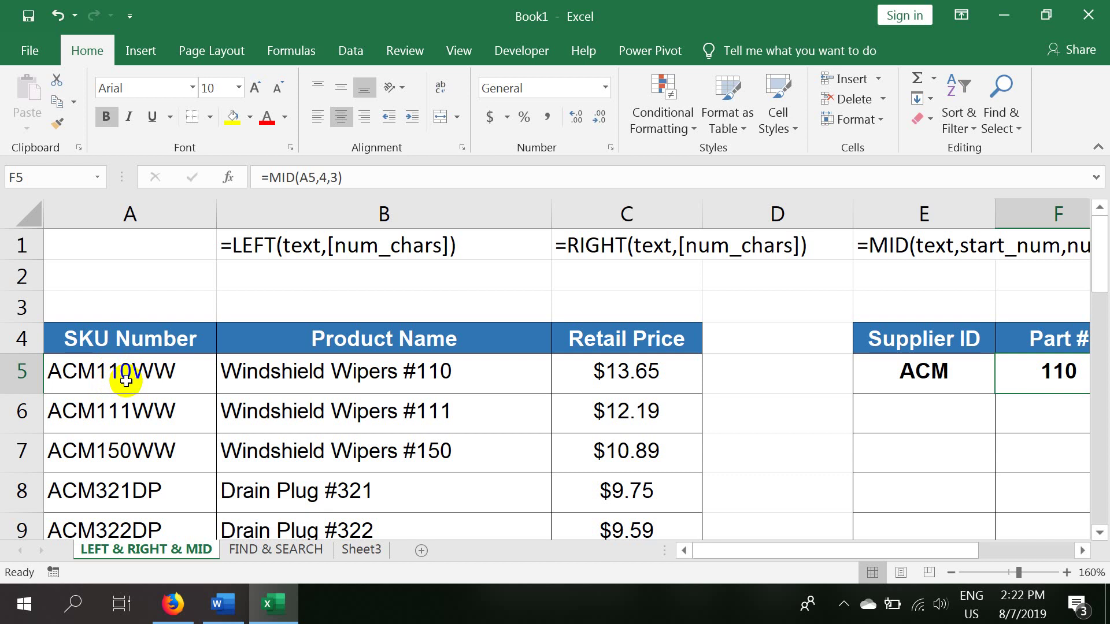
drag(864, 552, 954, 553)
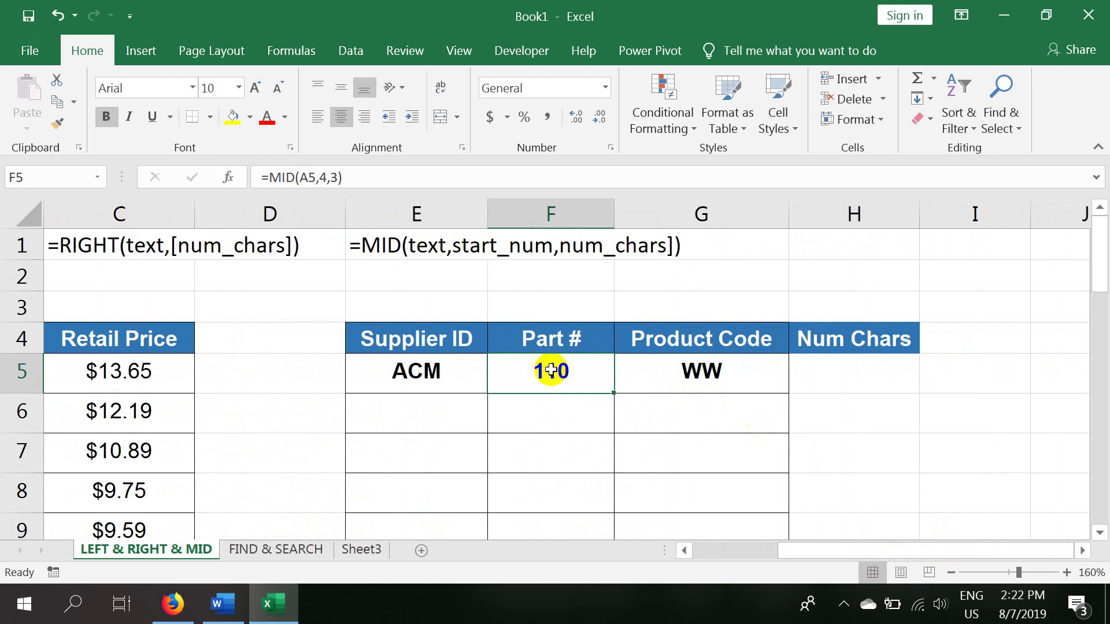
Enter =MID(A5,4,3) in F5 to extract the Part # from the first SKU number, and check it beside the Supplier ID formula.
text(=mid)
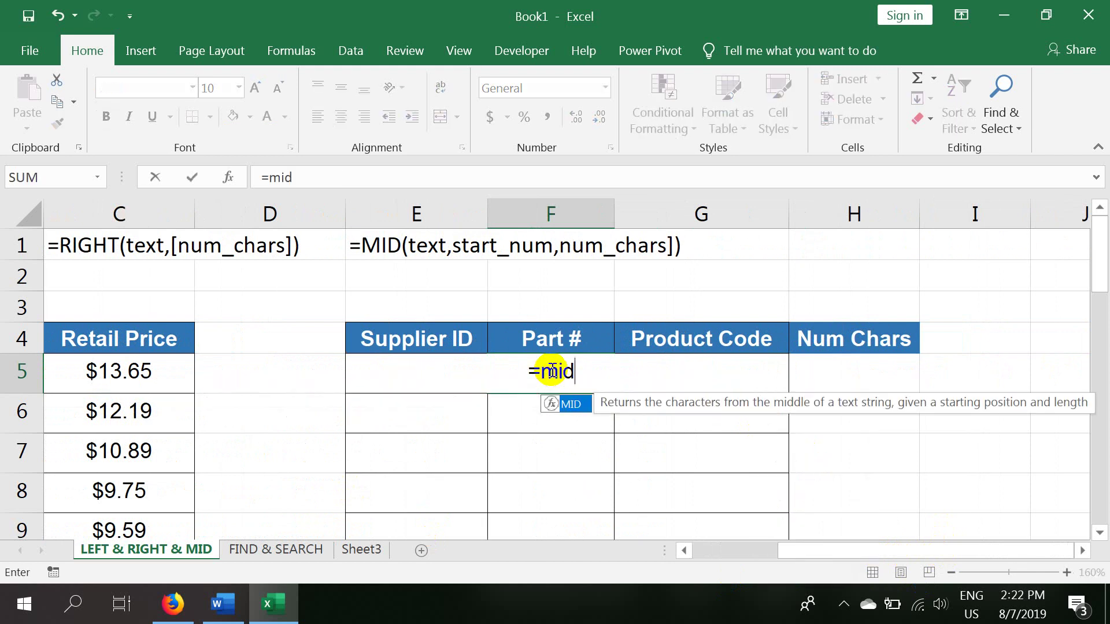
key(Tab)
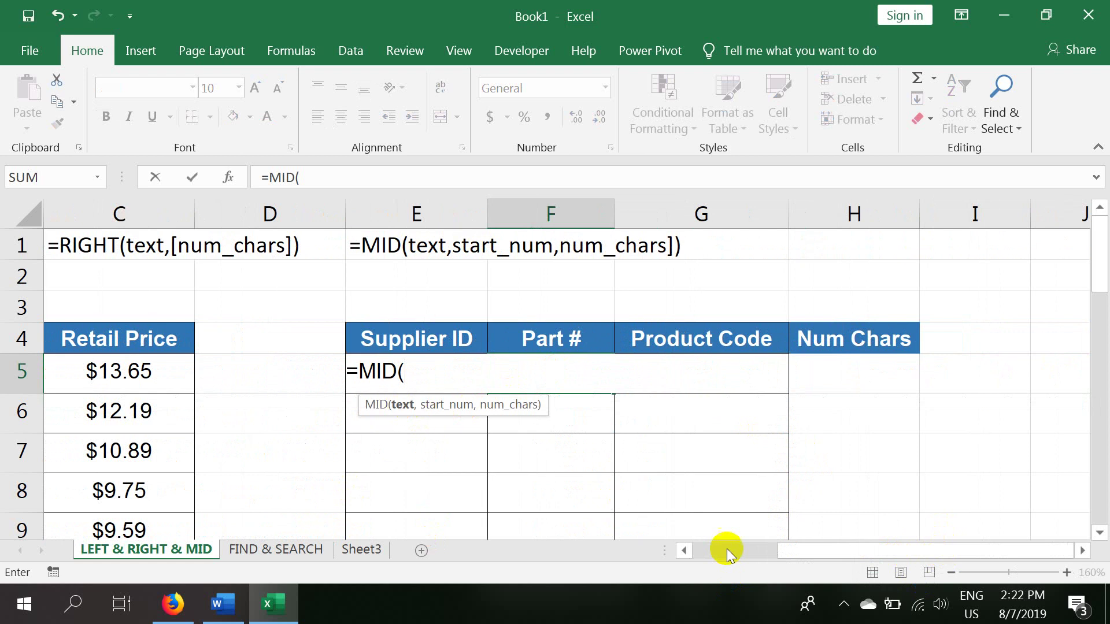
drag(805, 550, 718, 554)
click(178, 369)
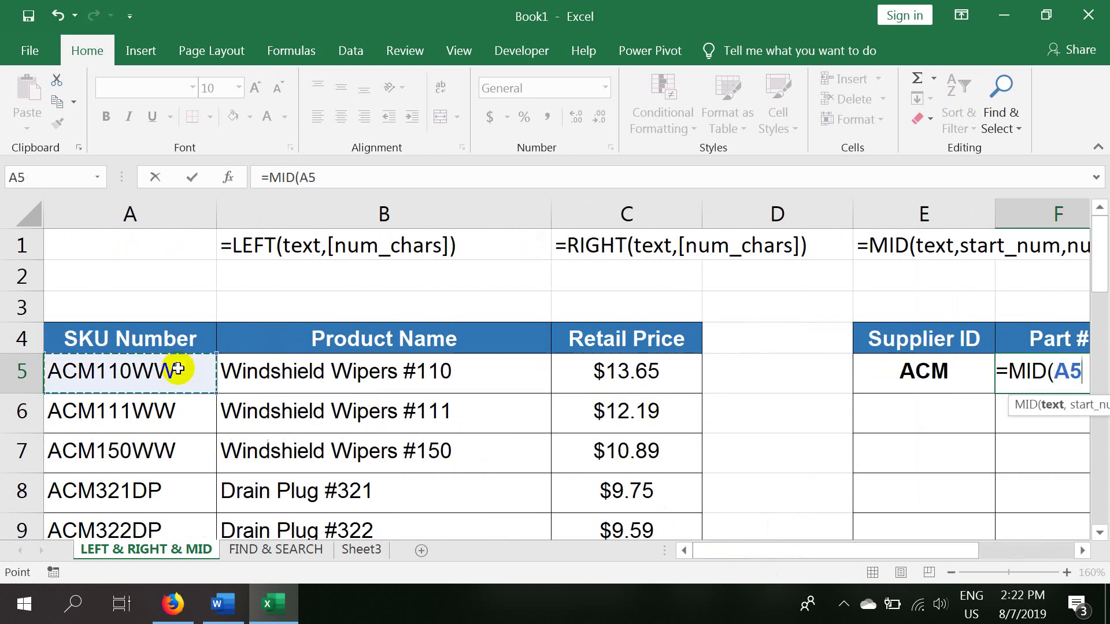
text(,)
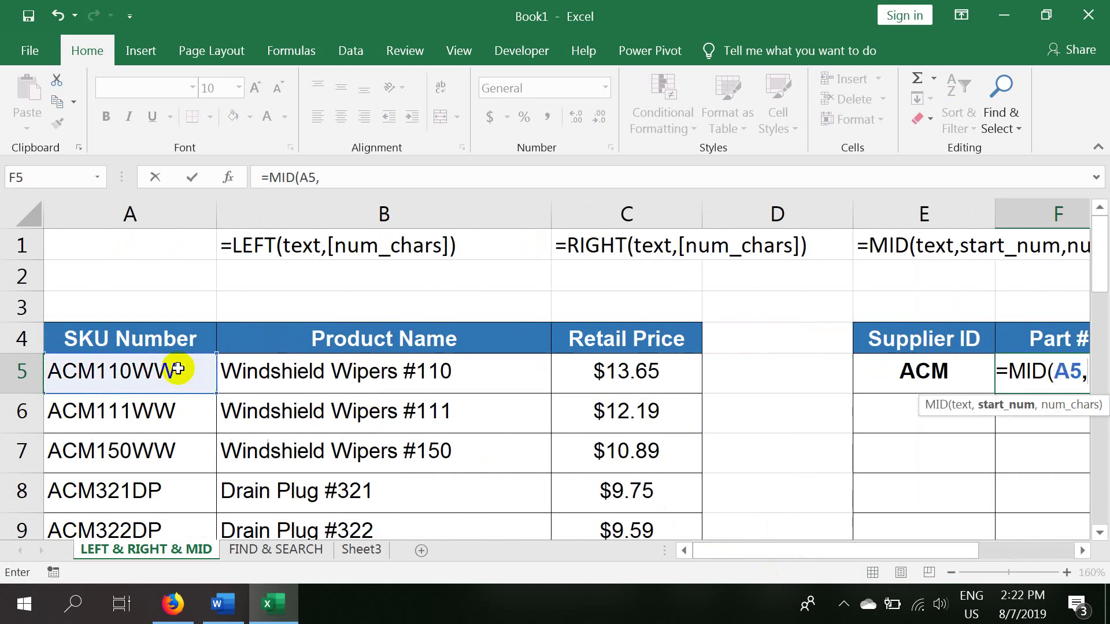
text(4,)
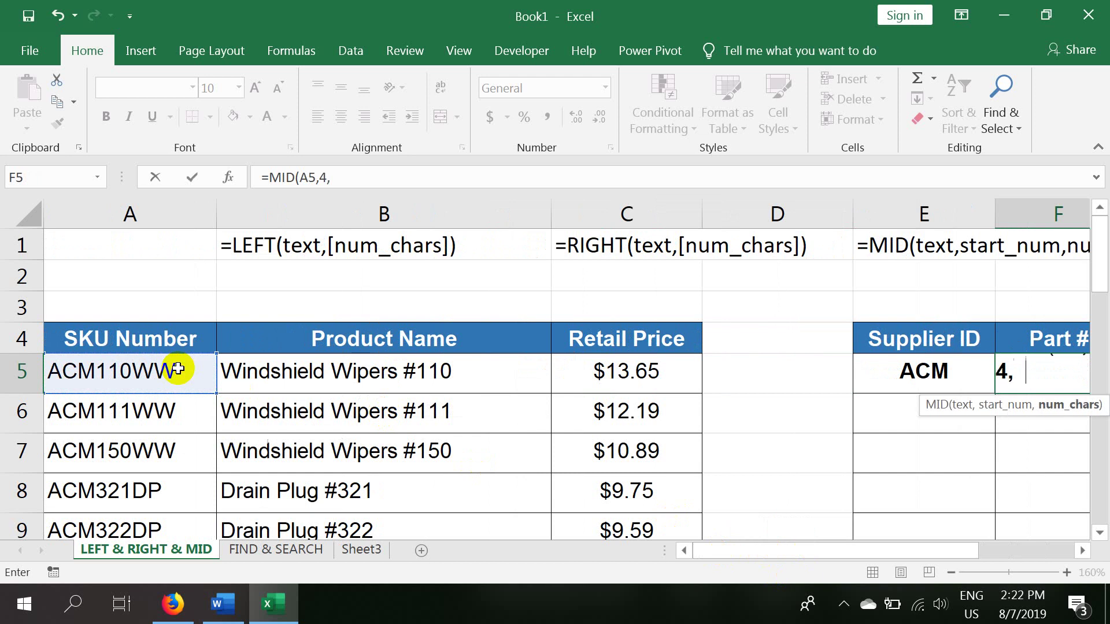
text(3)
key(Return)
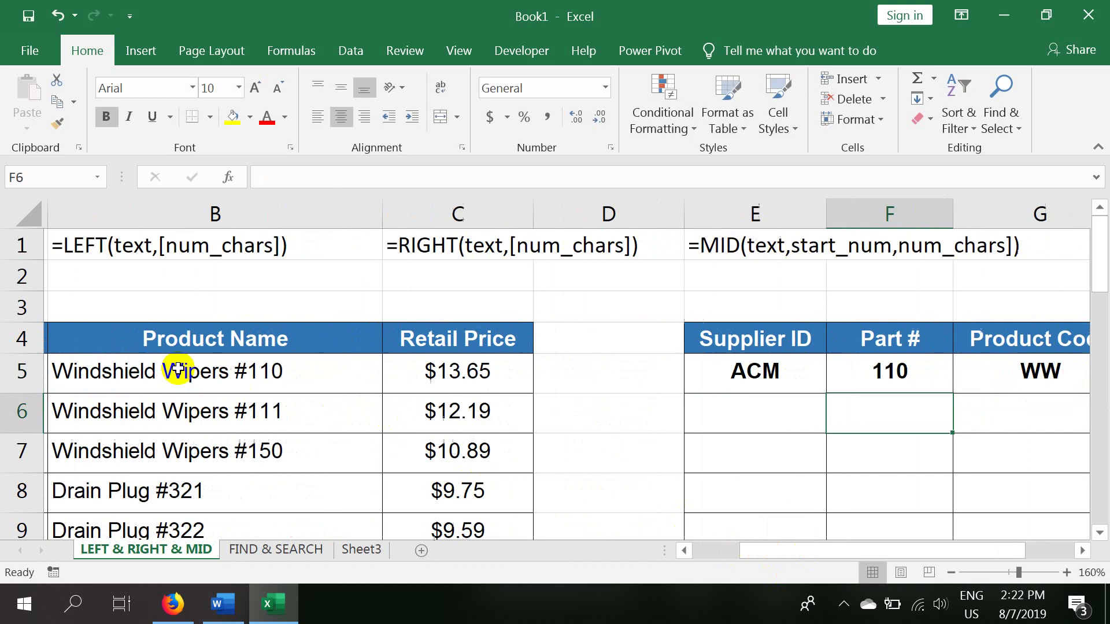
click(895, 376)
click(748, 376)
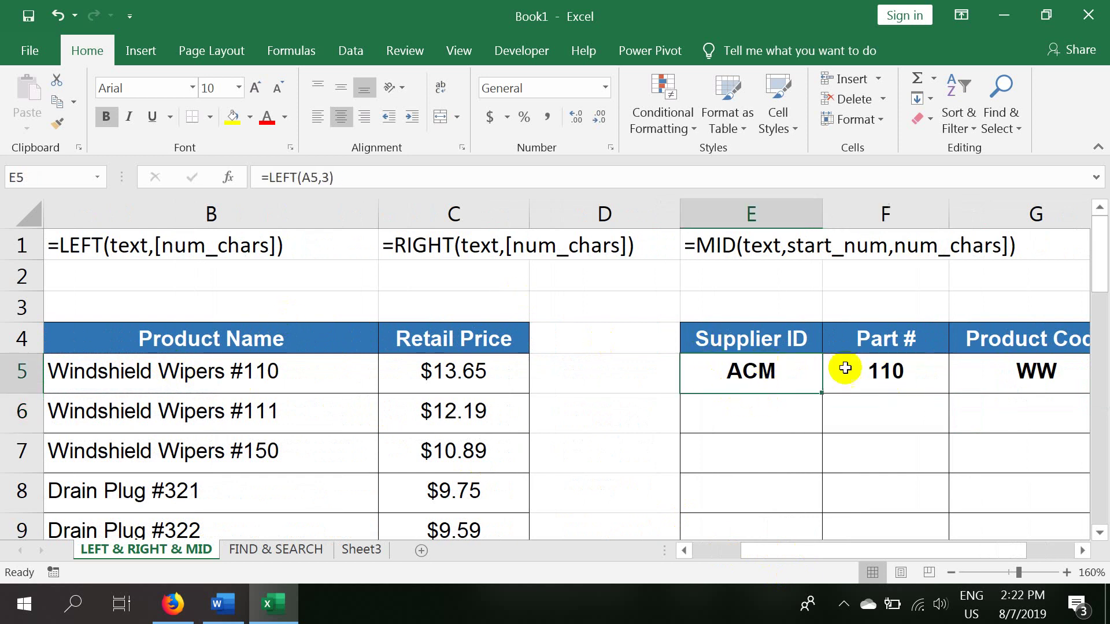
click(873, 372)
Enter =RIGHT(A5,2) in G5 to extract the Product Code from the first SKU number.
click(1008, 376)
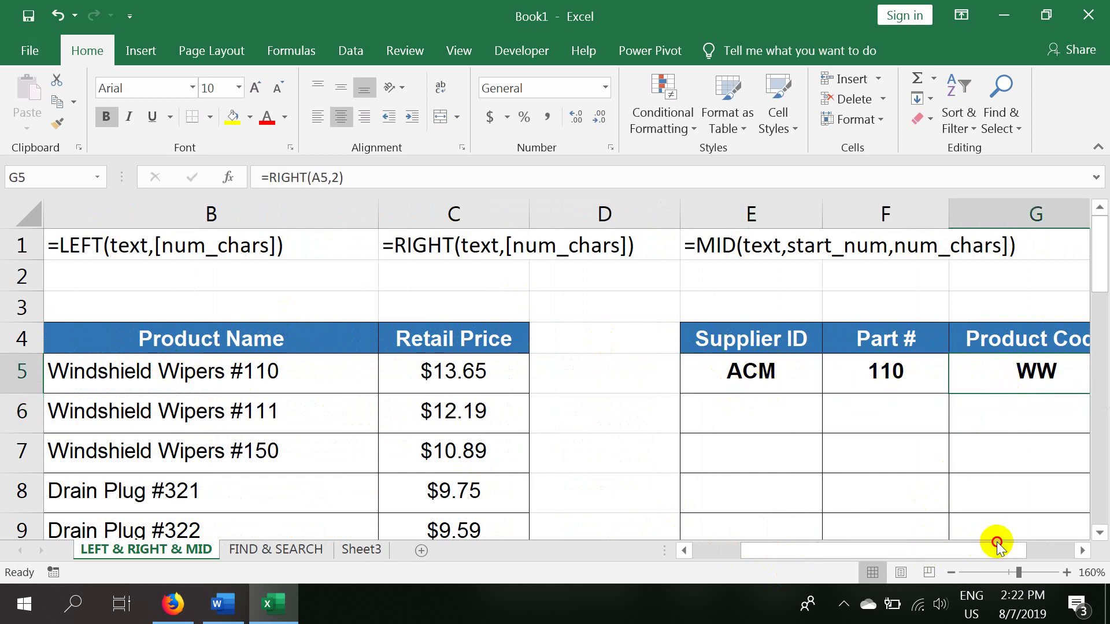
mouse_move(993, 549)
mouse_down()
mouse_move(983, 553)
mouse_move(1012, 547)
mouse_up()
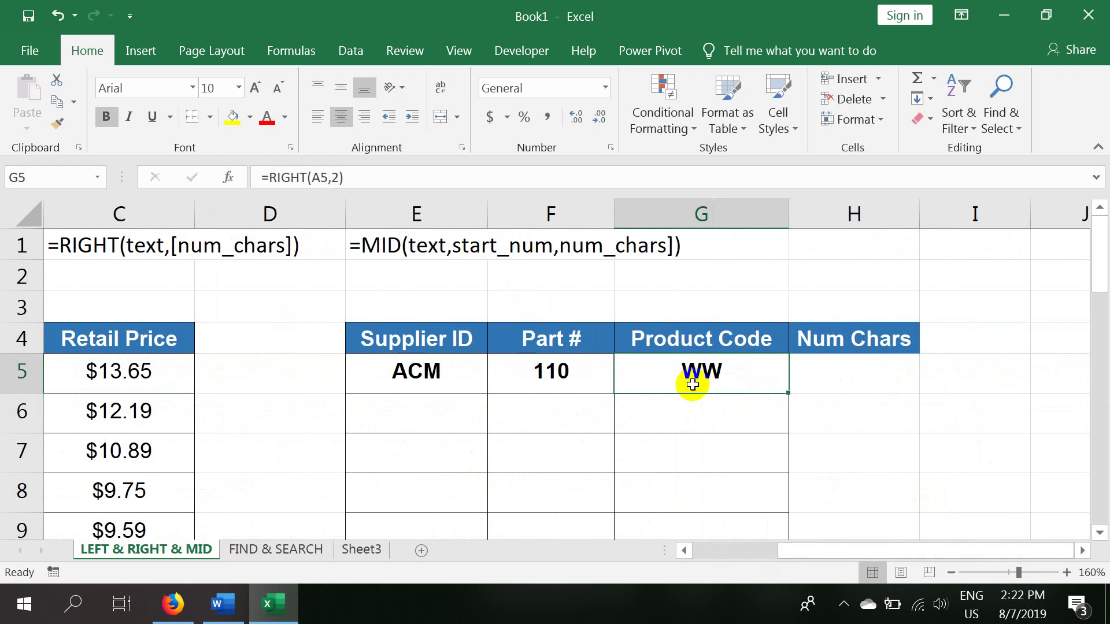
text(=)
drag(810, 552, 711, 554)
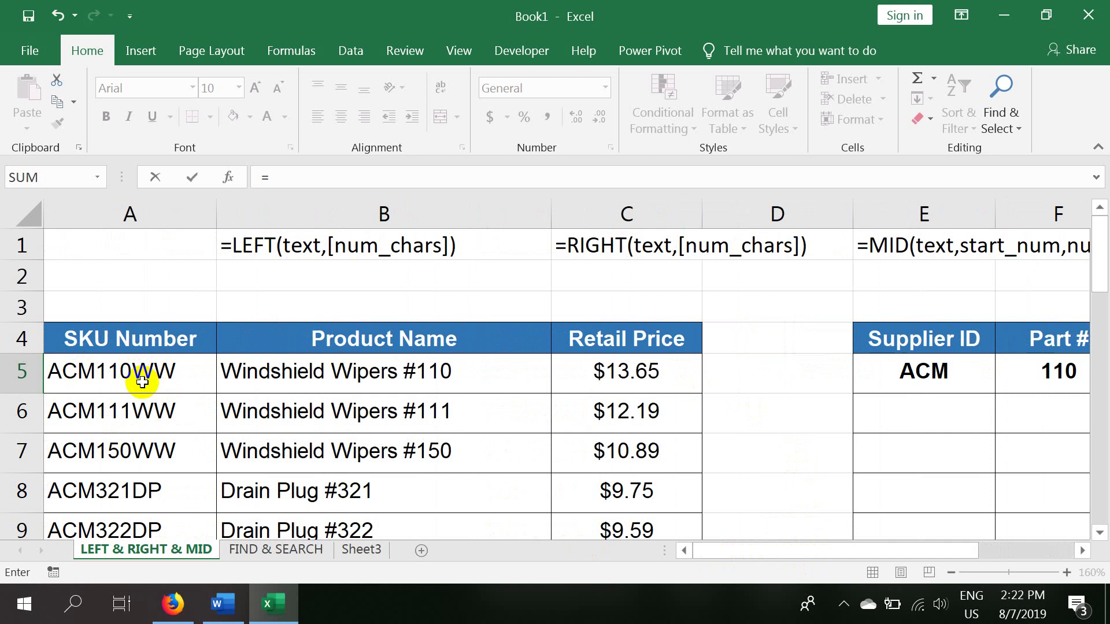
text(righ)
key(Tab)
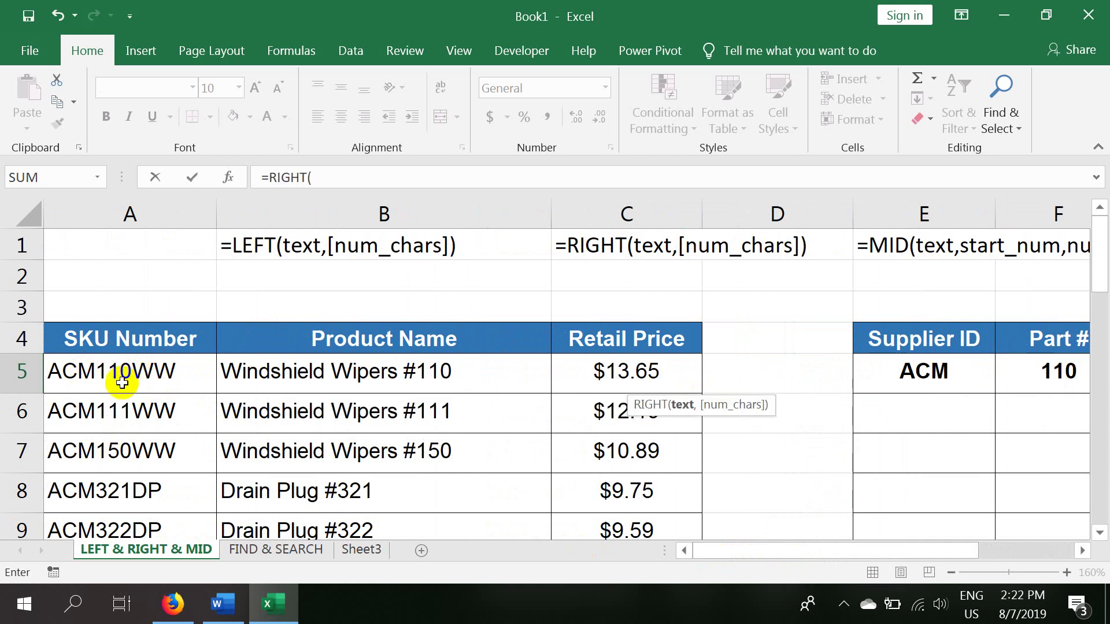
click(163, 374)
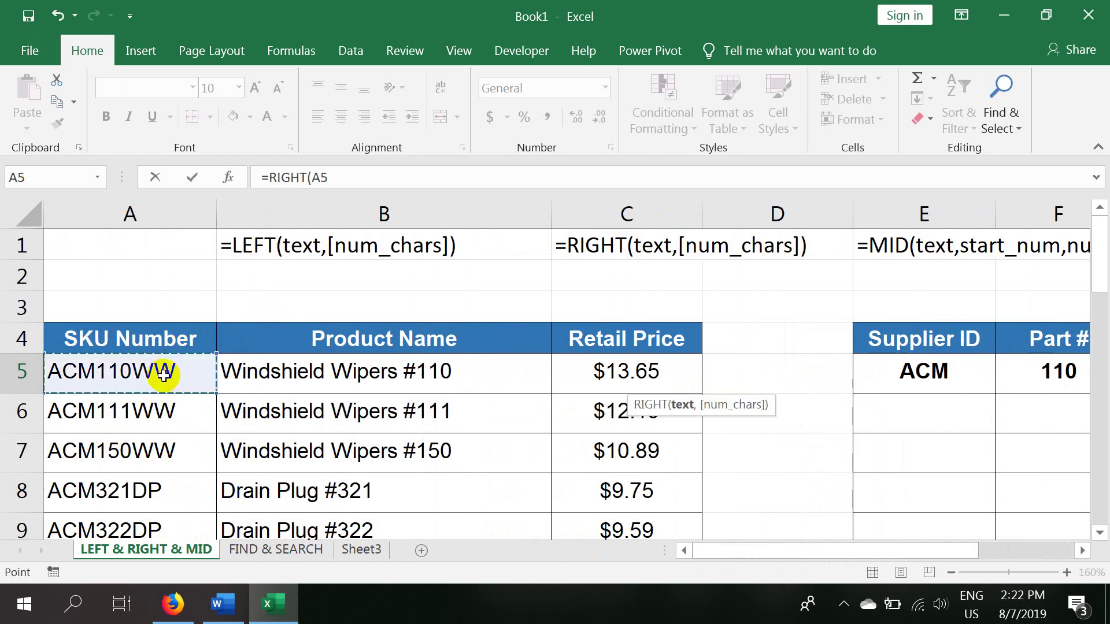
text(,2)
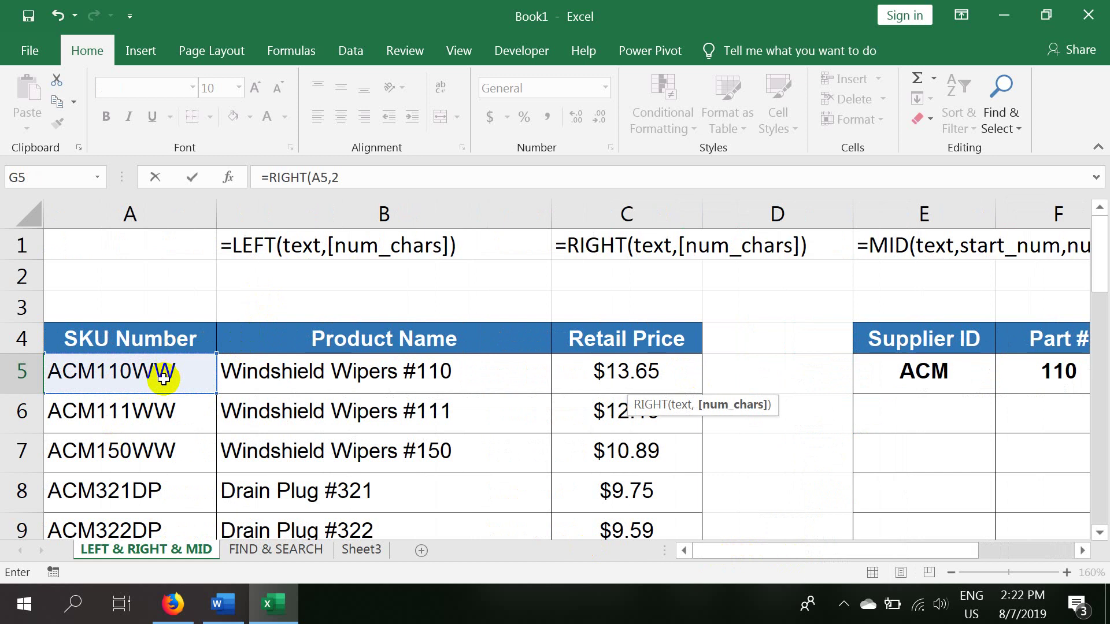
text())
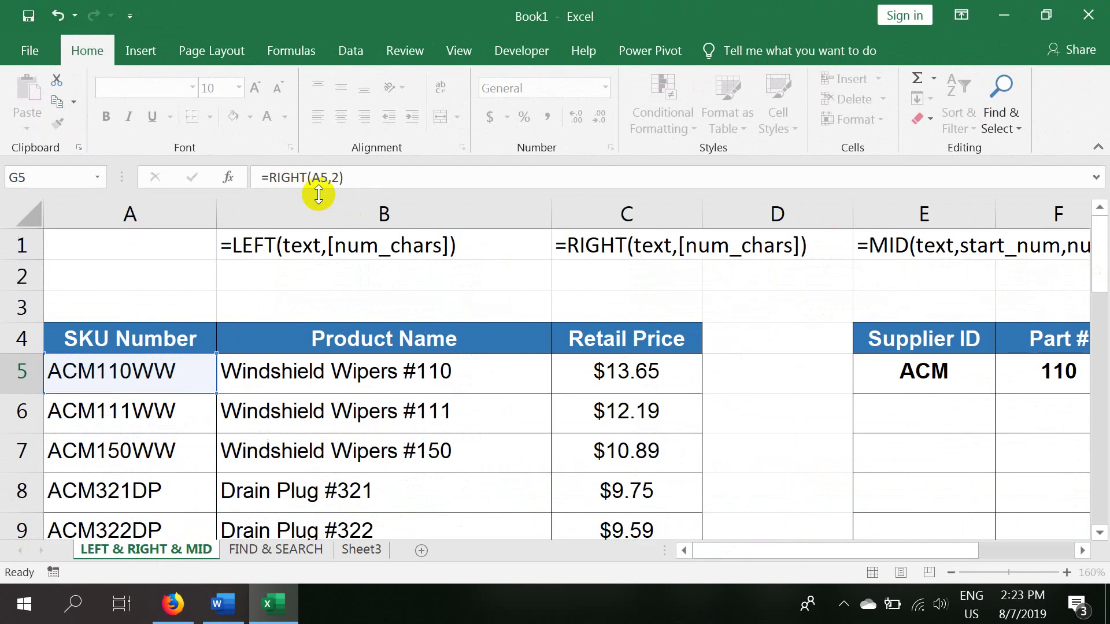
key(Return)
click(699, 367)
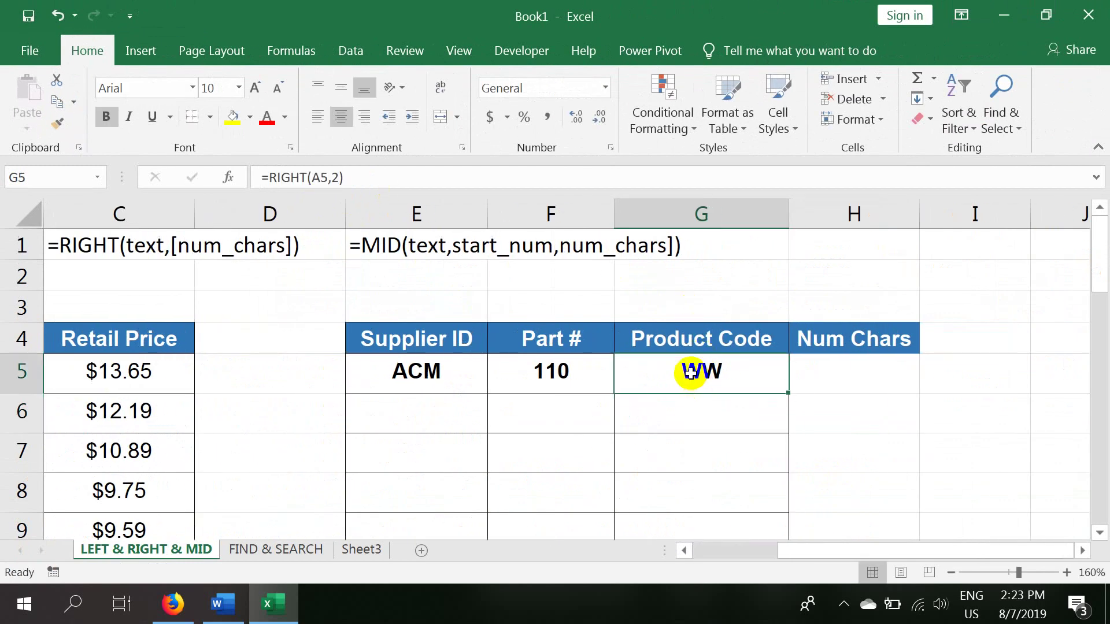
Review the extraction formulas in E5:G5, the Num Chars column and the SKU number in A5.
click(483, 390)
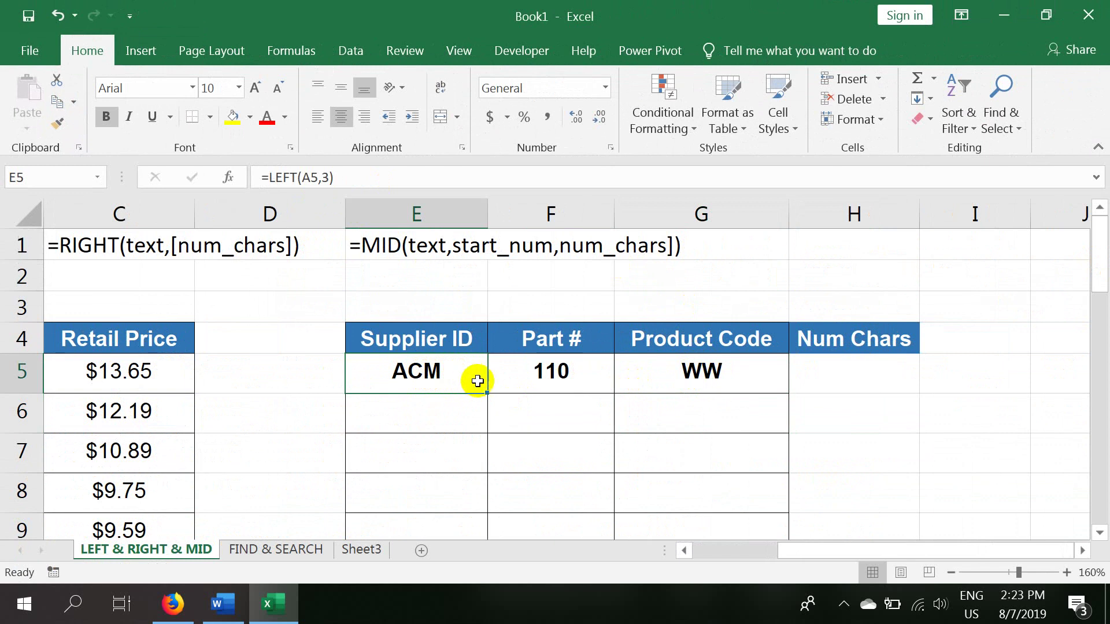
click(535, 379)
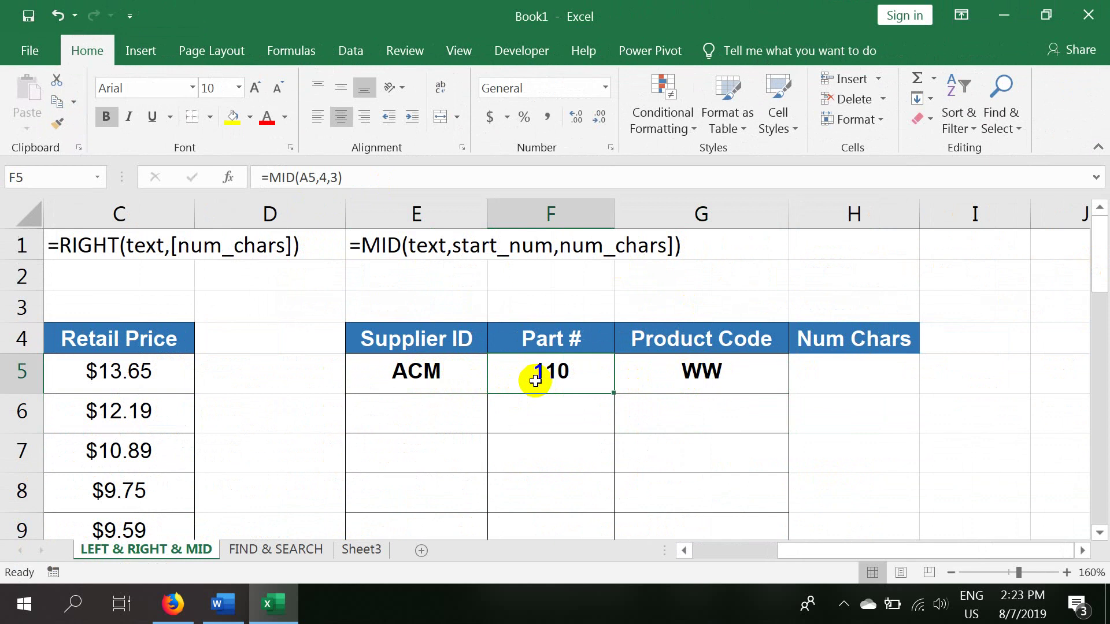
click(656, 381)
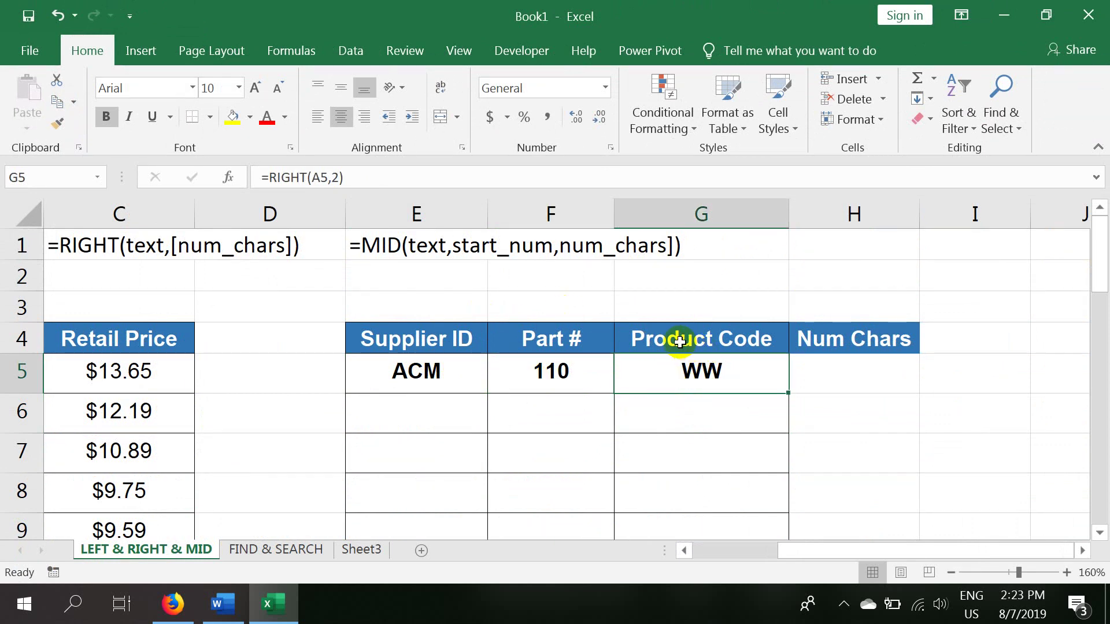
click(877, 363)
drag(825, 550, 215, 366)
scroll(630, 407, down, 1)
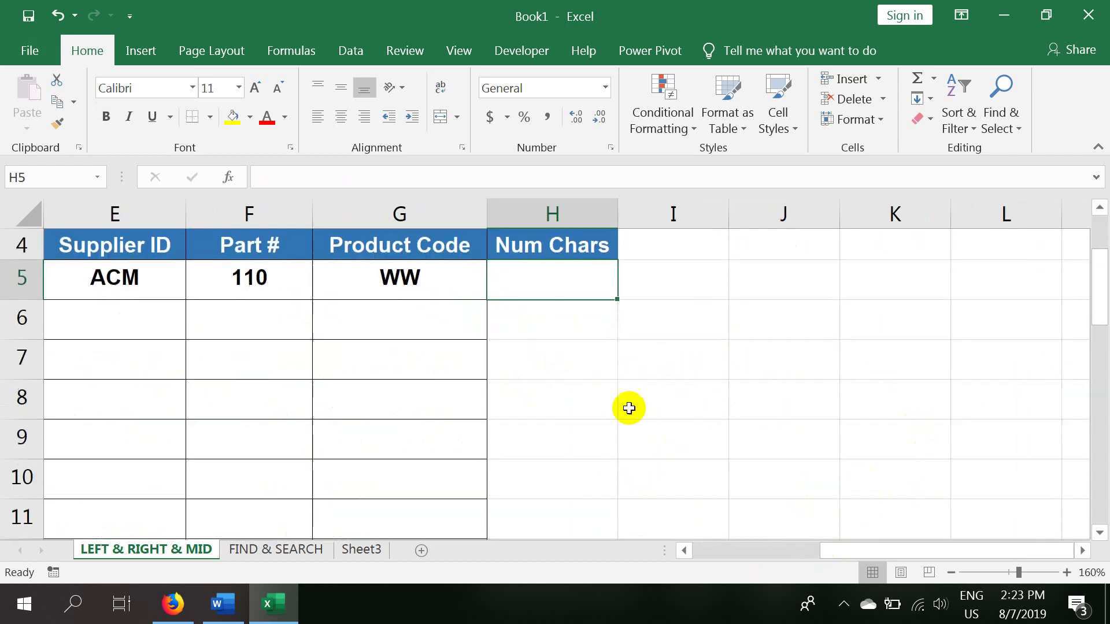
drag(942, 550, 754, 521)
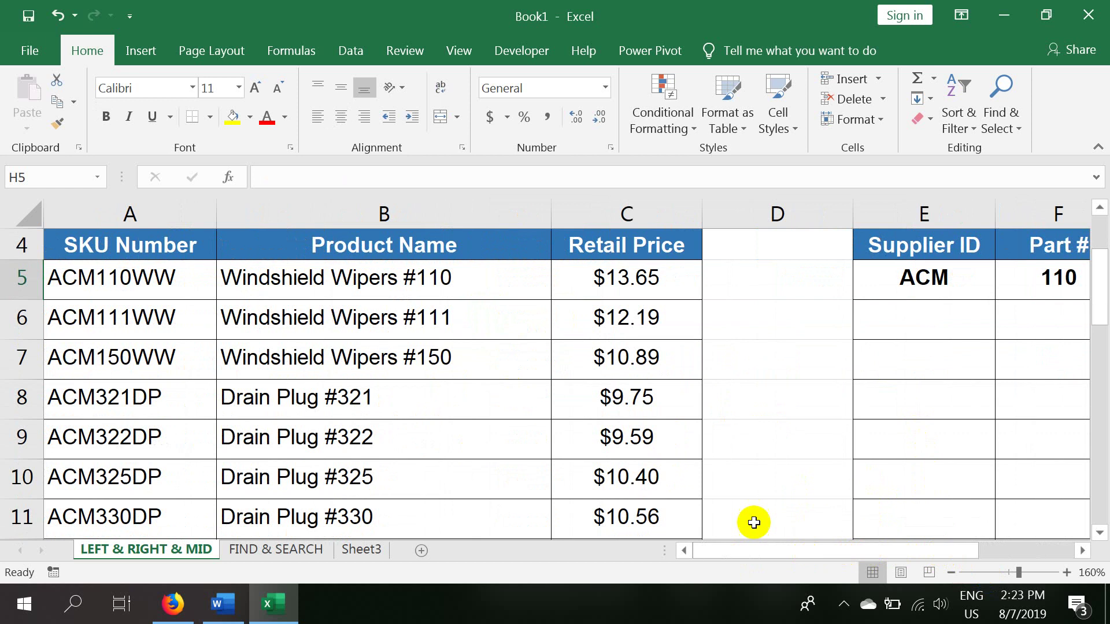
click(137, 270)
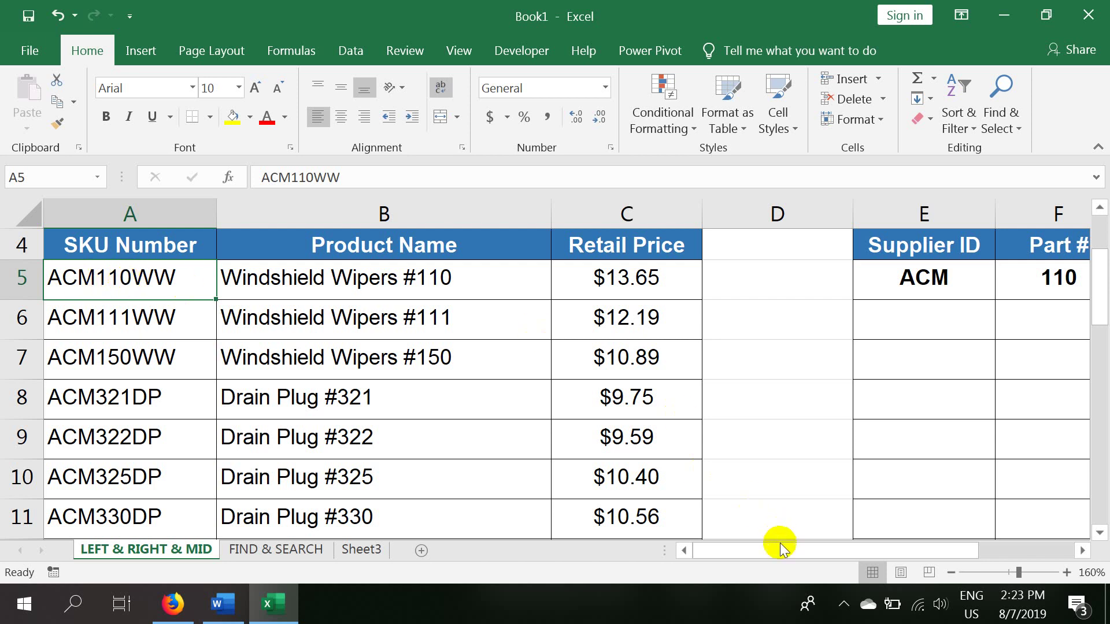
drag(782, 551, 979, 552)
click(850, 267)
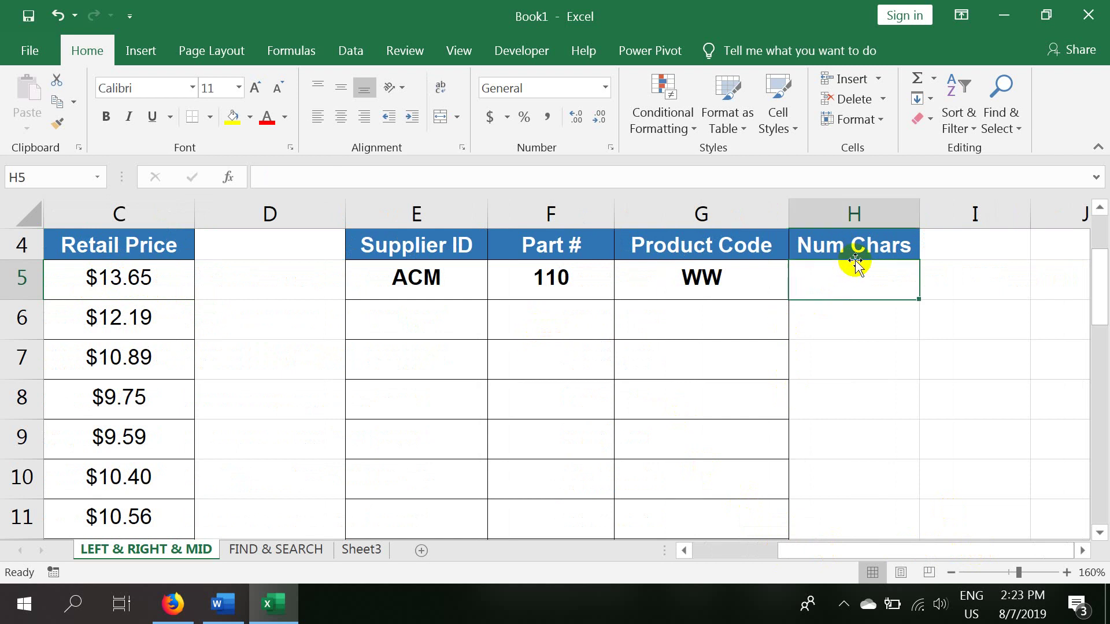
Enter the LEN syntax note =LEN(text) as plain text in E2, below the MID syntax.
scroll(809, 289, up, 1)
click(405, 282)
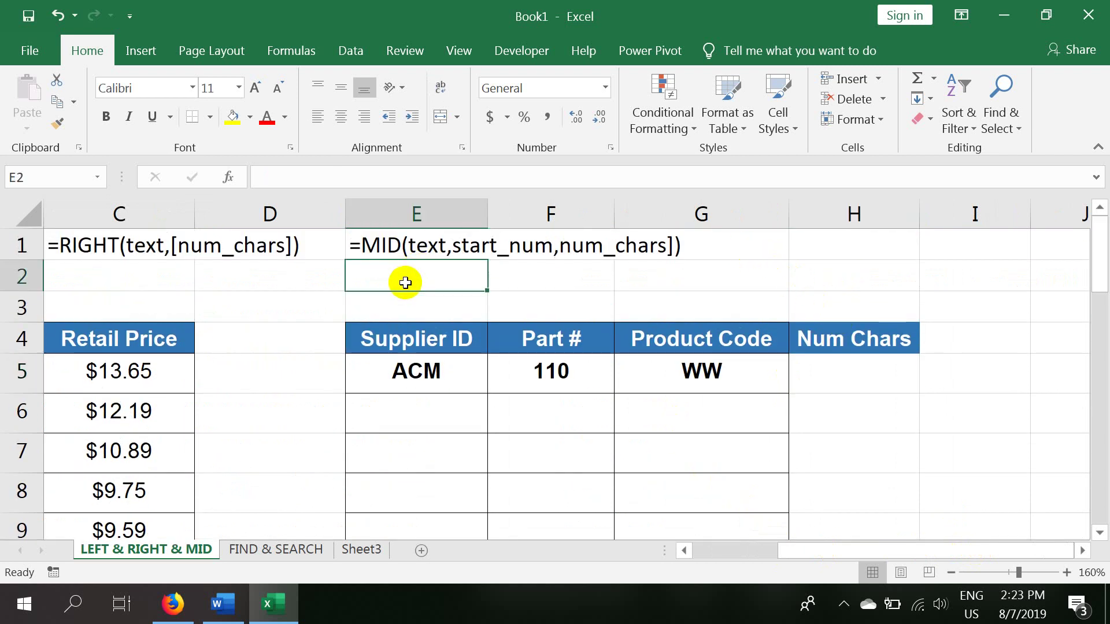
text(=len)
key(Tab)
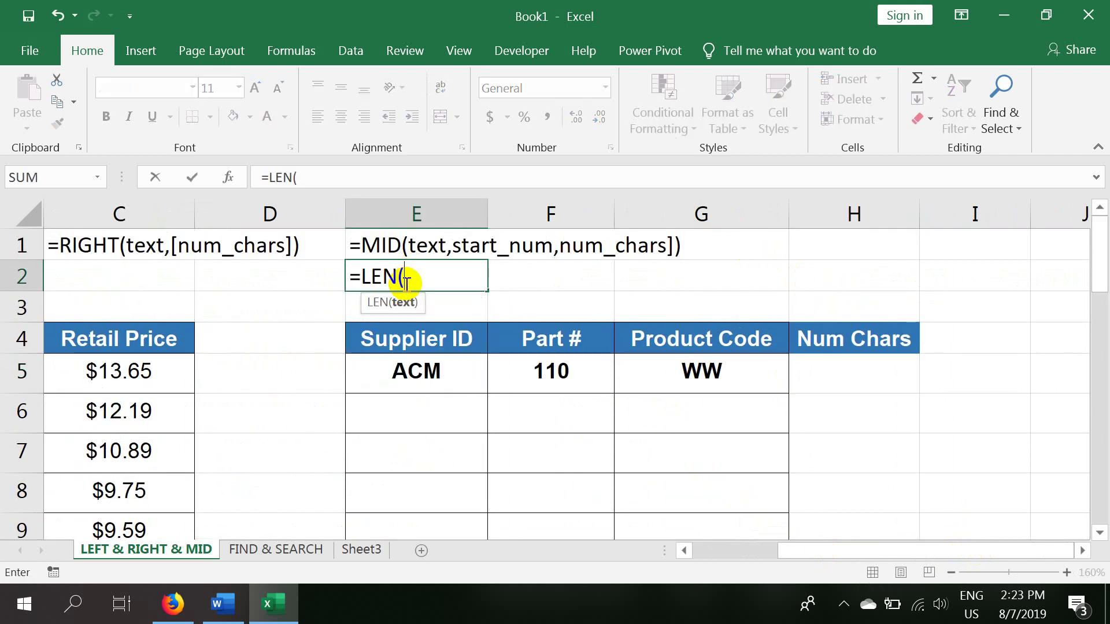
text(t)
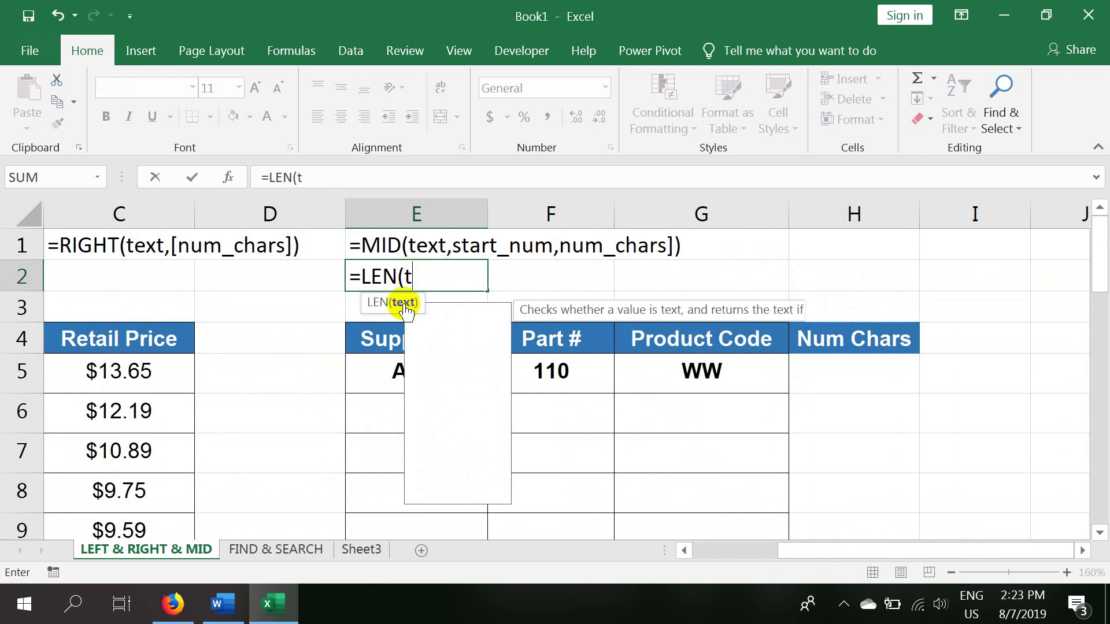
text(ext))
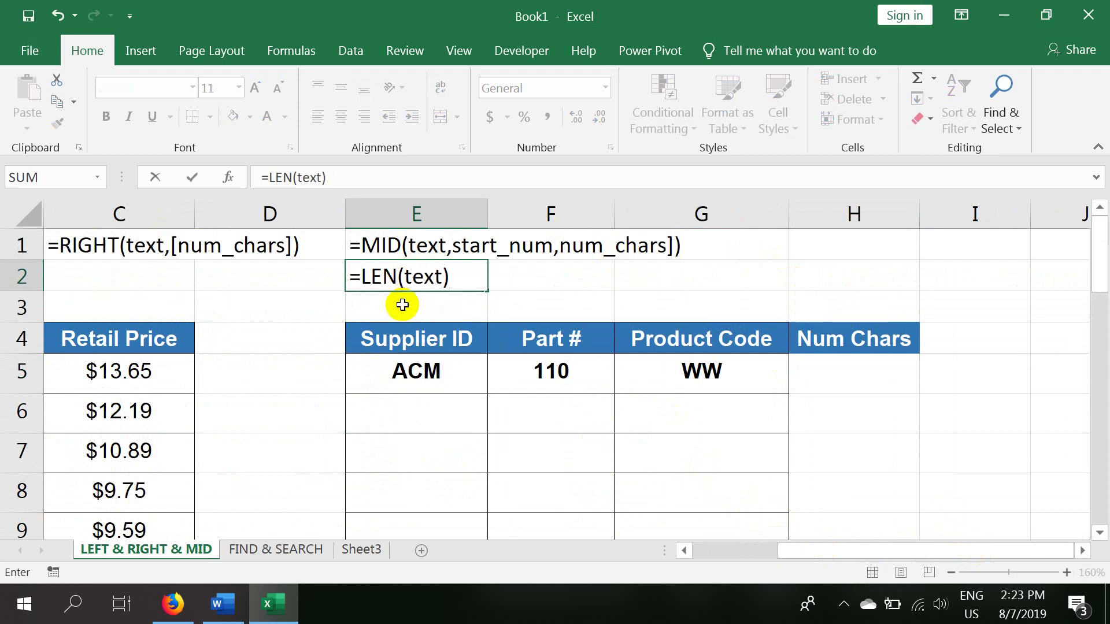
text(')
key(Return)
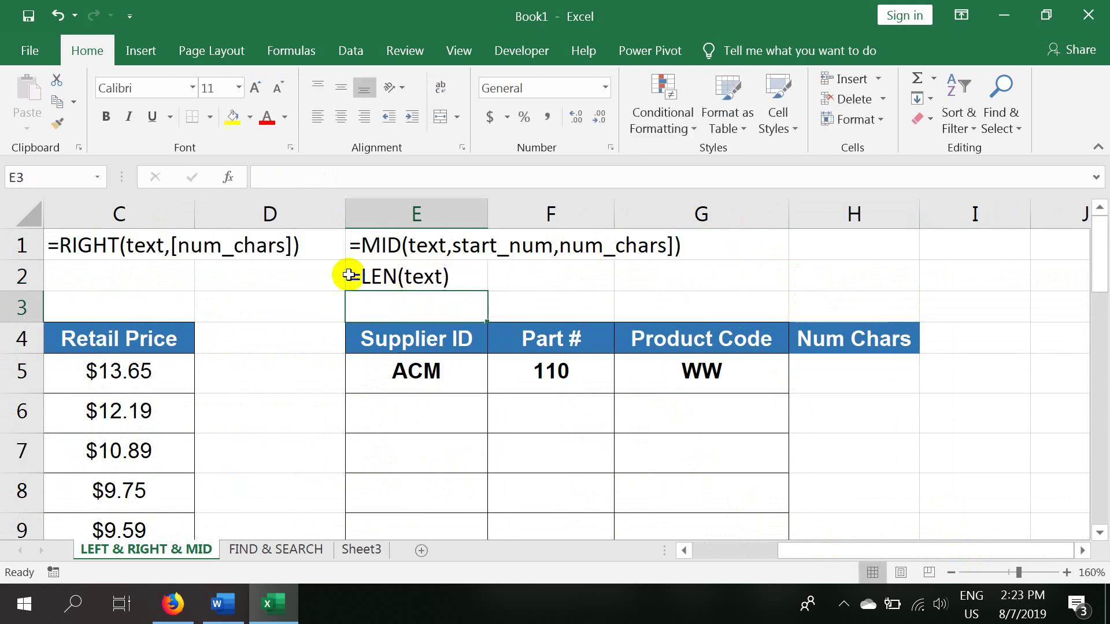
Enter =LEN(A5) in H5 to count the characters of the first SKU number, and check the formula.
click(831, 371)
text(=LEN()
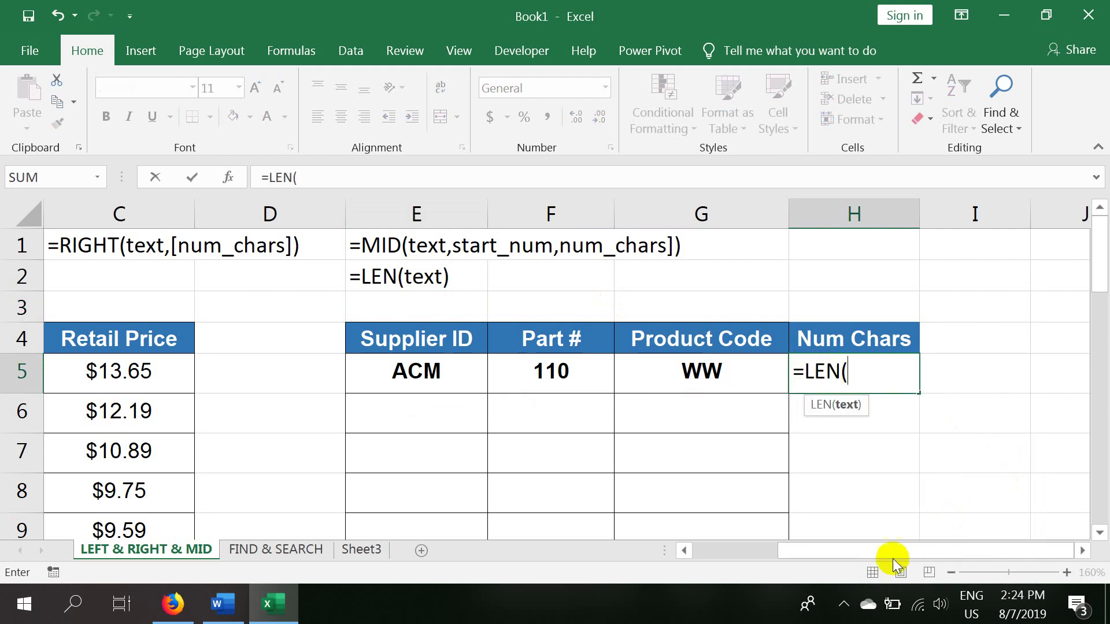
drag(892, 552, 805, 552)
click(141, 383)
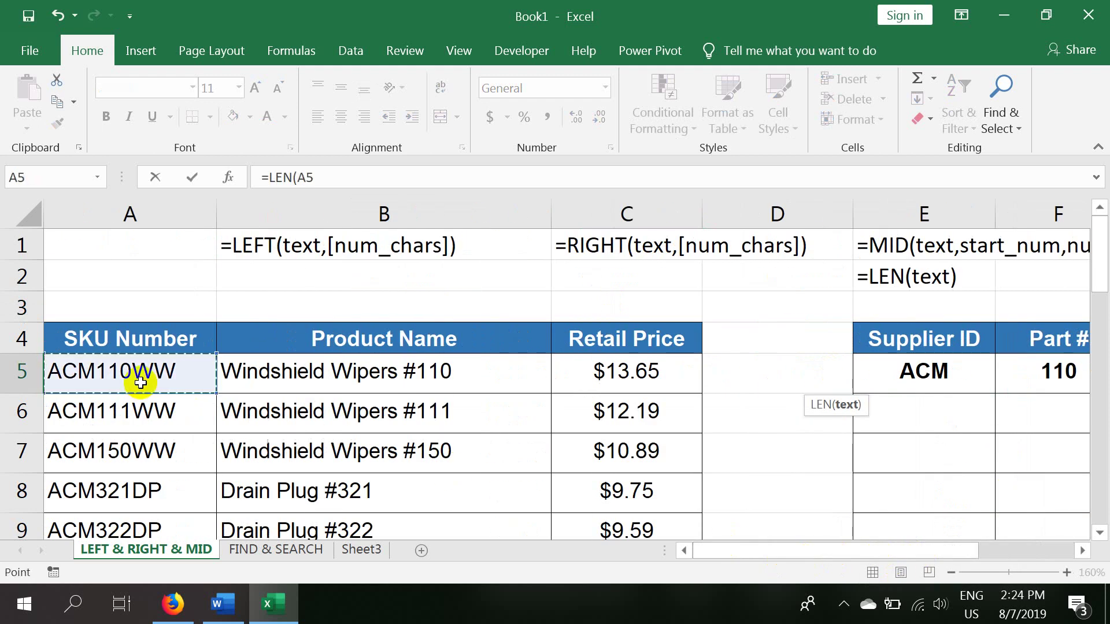
text())
key(Return)
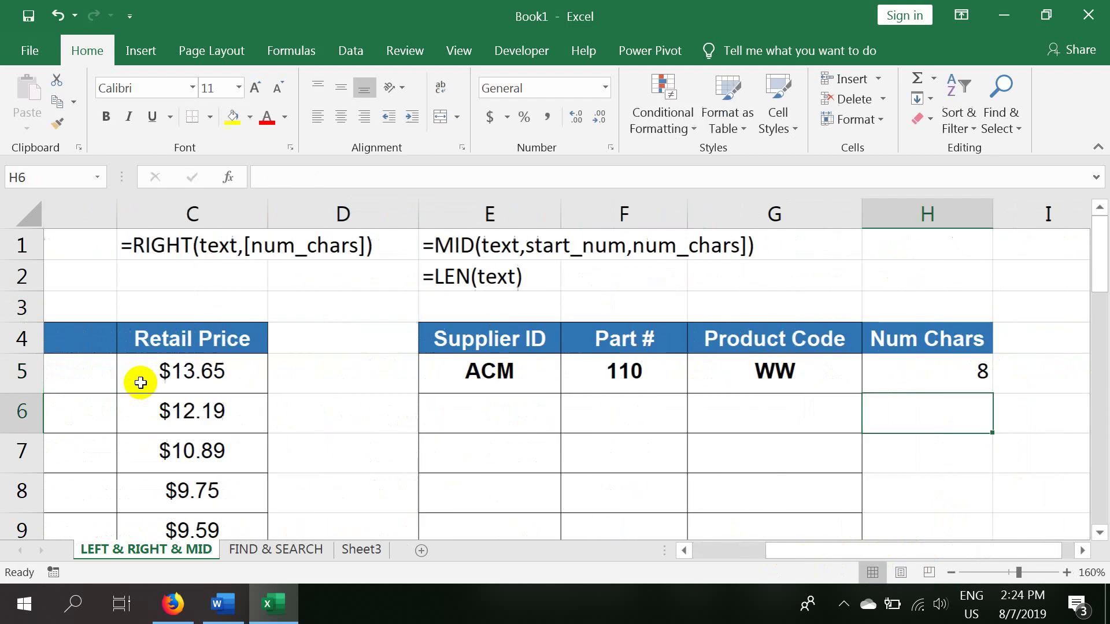
click(877, 379)
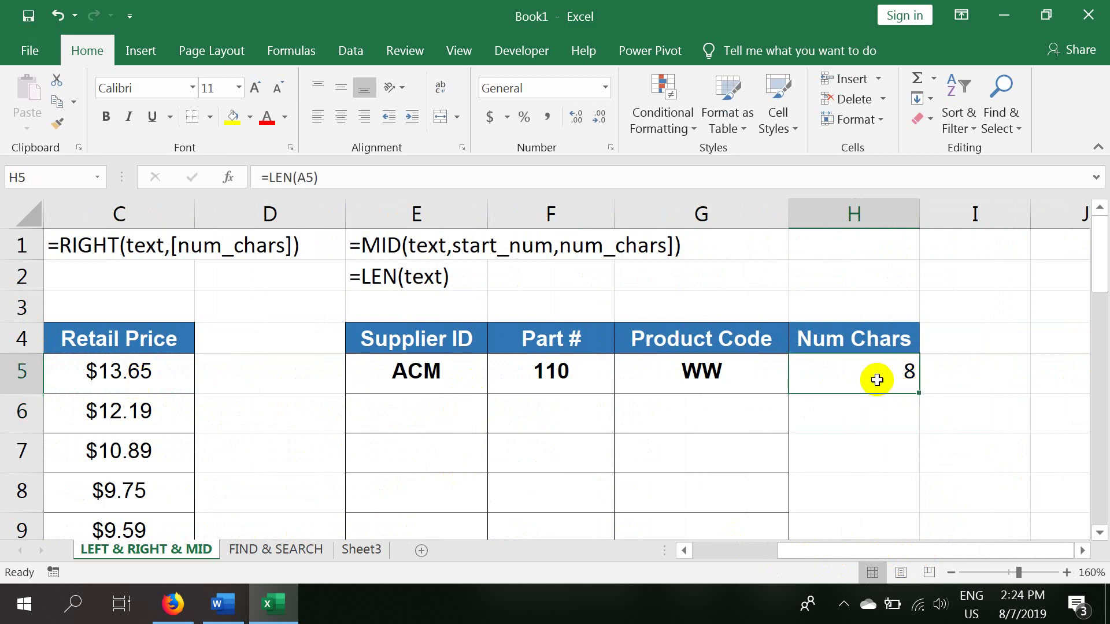
Try =LEN(B5) in D5 to count the characters of the first product name, and clear the cell again.
drag(806, 550, 558, 530)
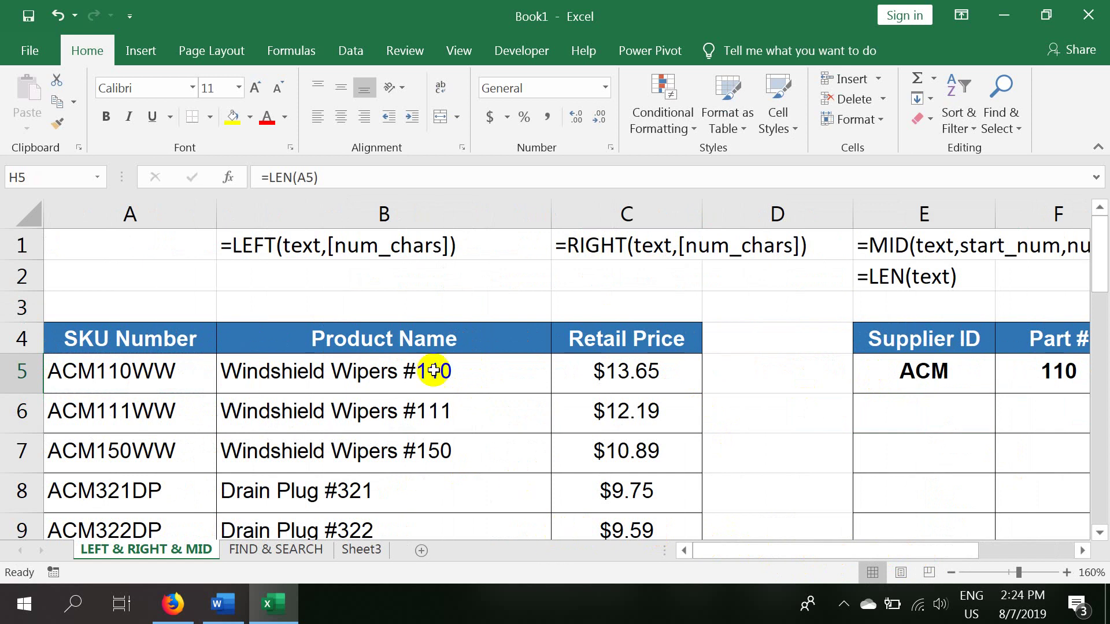
click(761, 384)
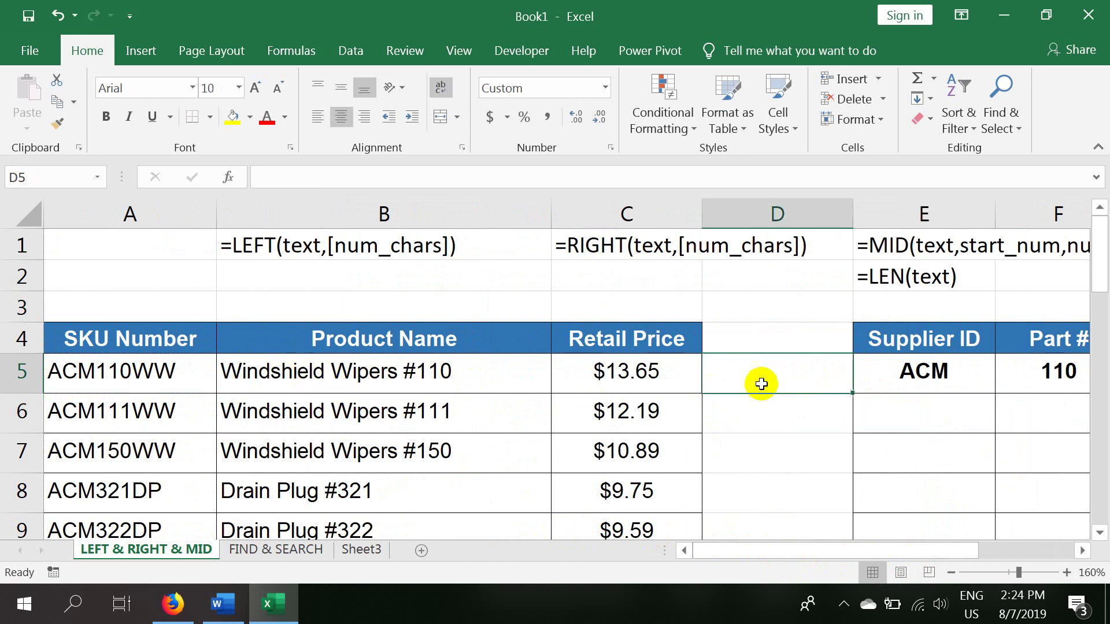
text(=len)
key(Tab)
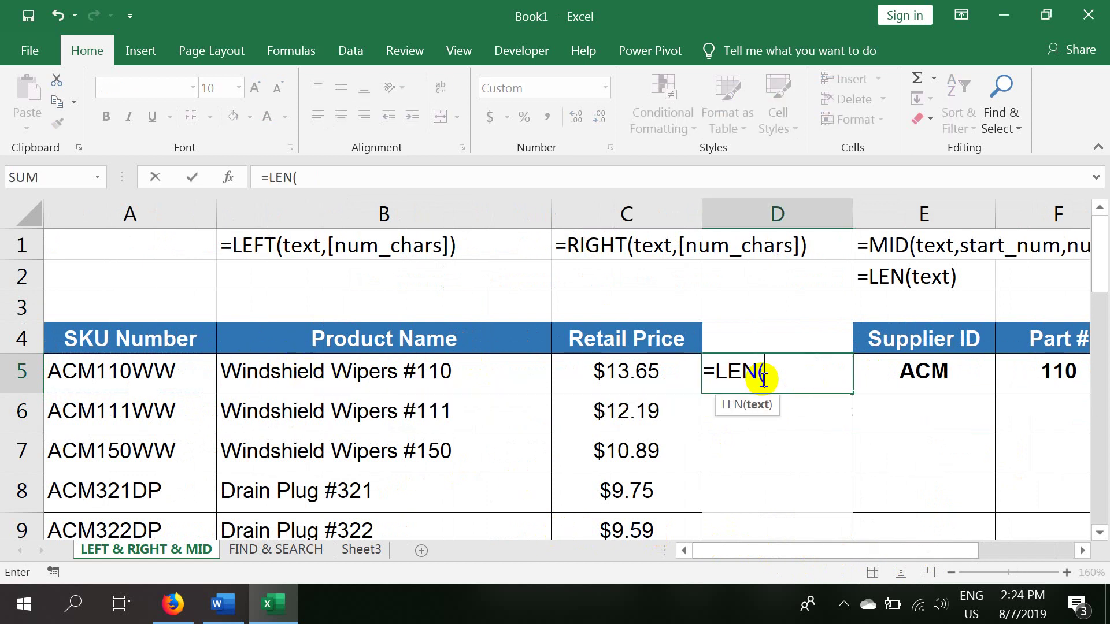
click(525, 371)
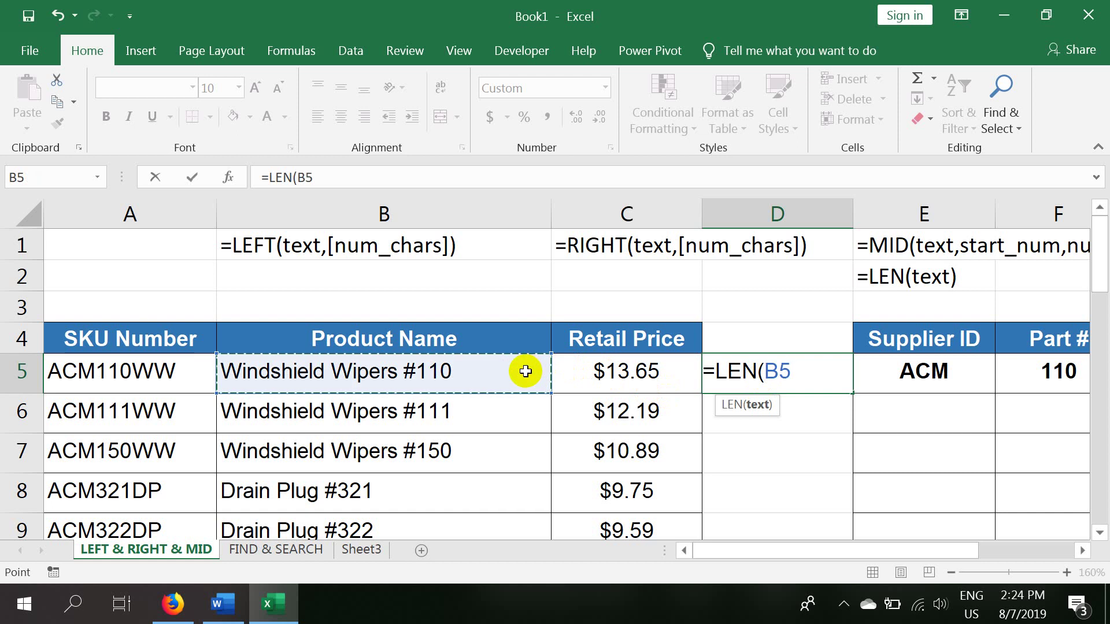
text())
key(Return)
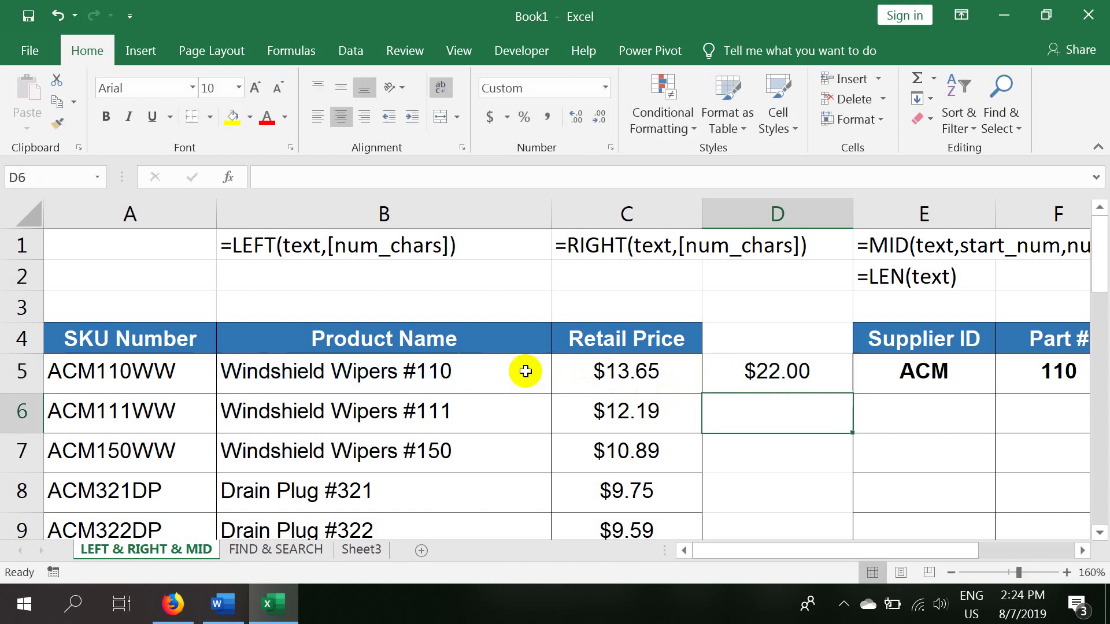
click(786, 373)
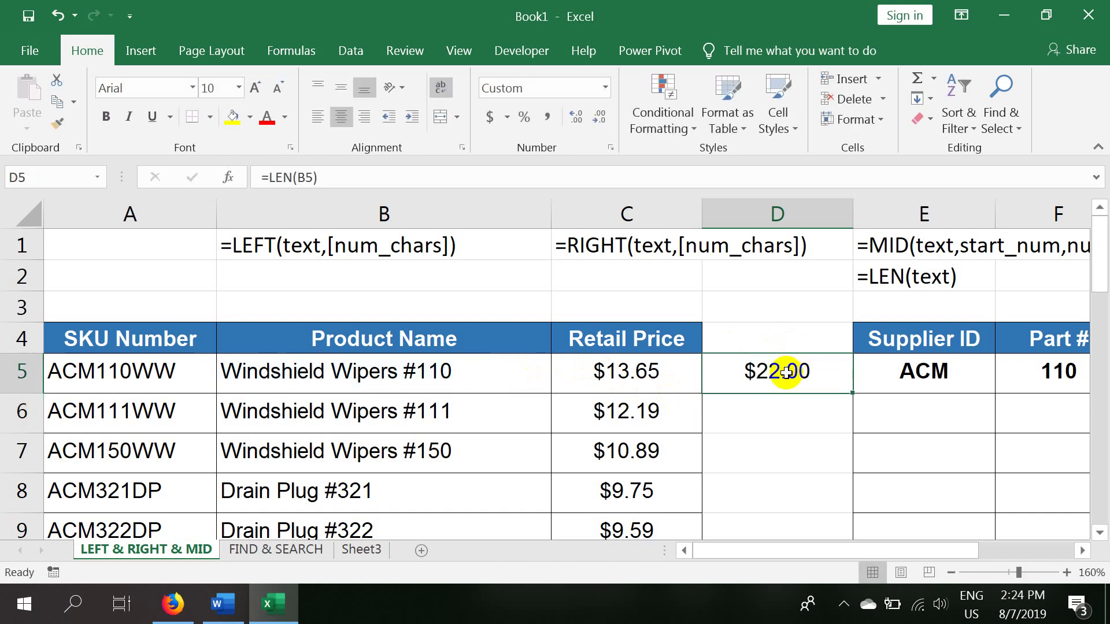
key(Delete)
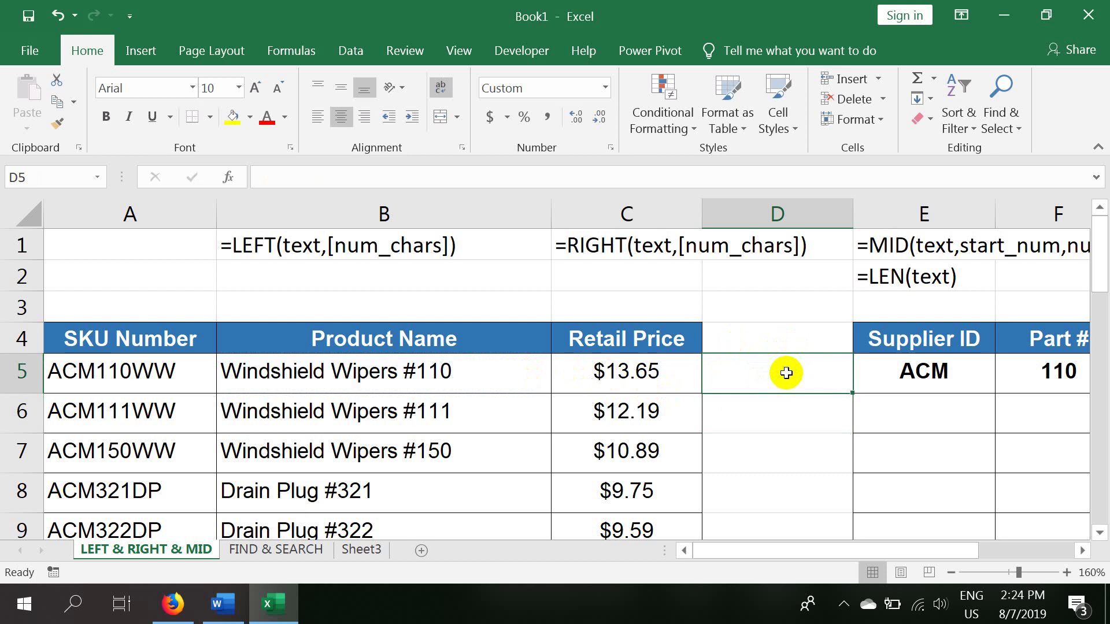
Review the SKU number in A5 and the LEN syntax note, and open the FIND & SEARCH sheet enlarged to 220%.
click(120, 386)
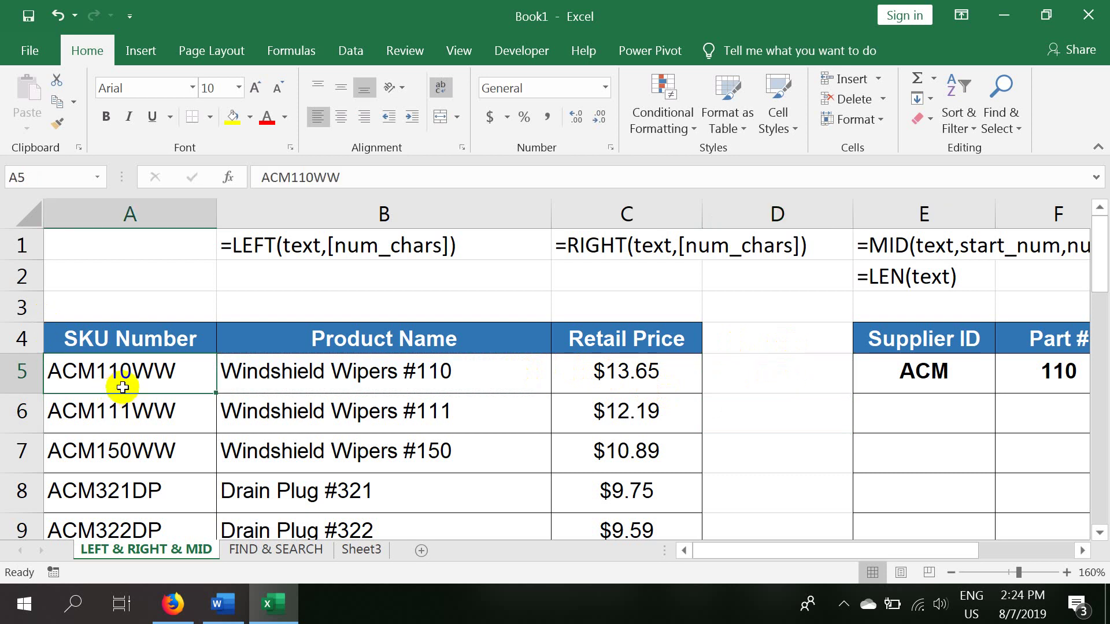
click(898, 277)
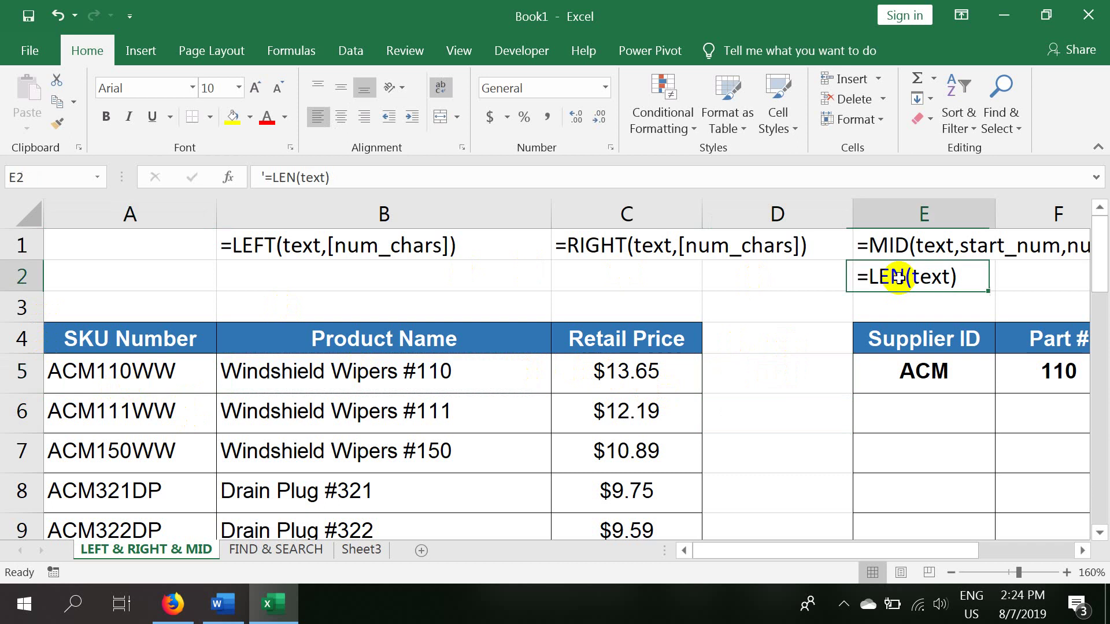
click(275, 554)
click(112, 249)
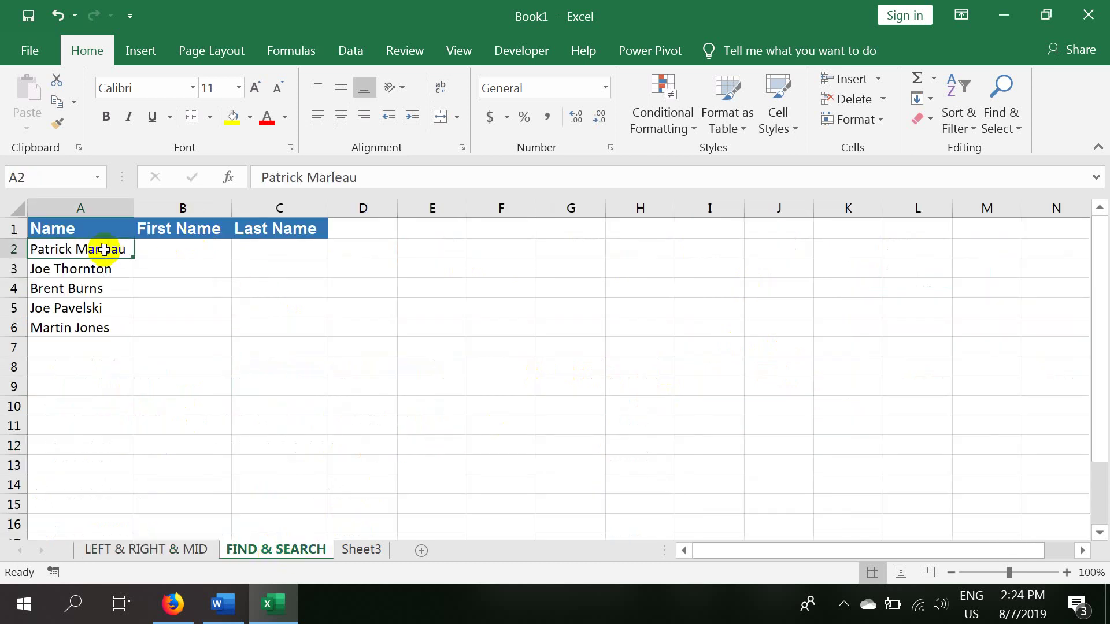
scroll(116, 273, up, 8)
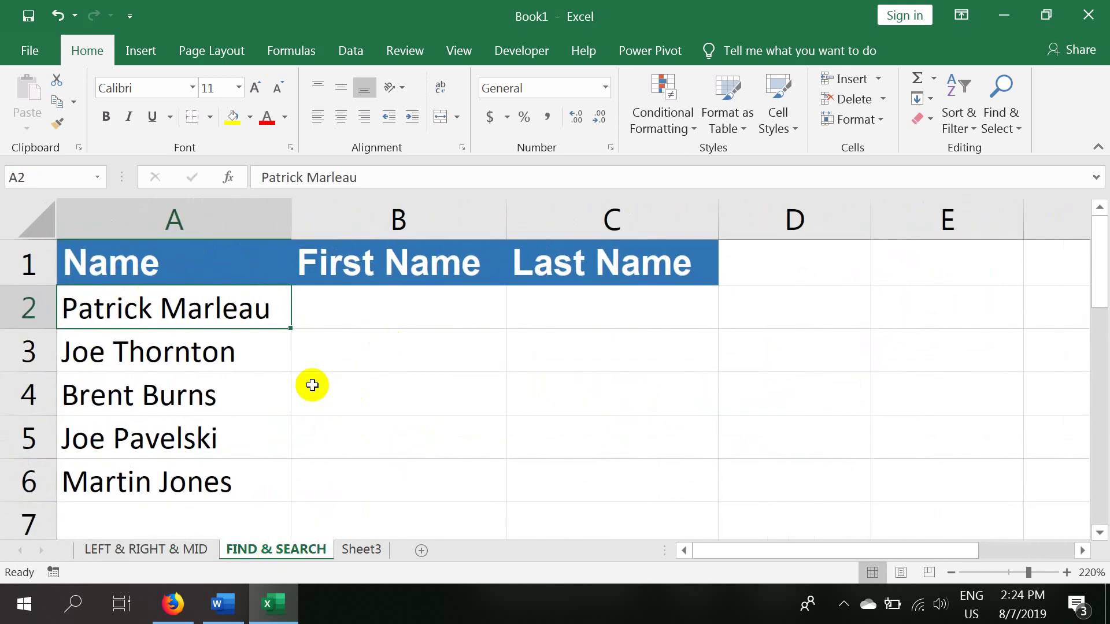
Try =SEARCH("I",A5) in B2 to locate the letter I in the first full name, and clear the cell again.
click(380, 306)
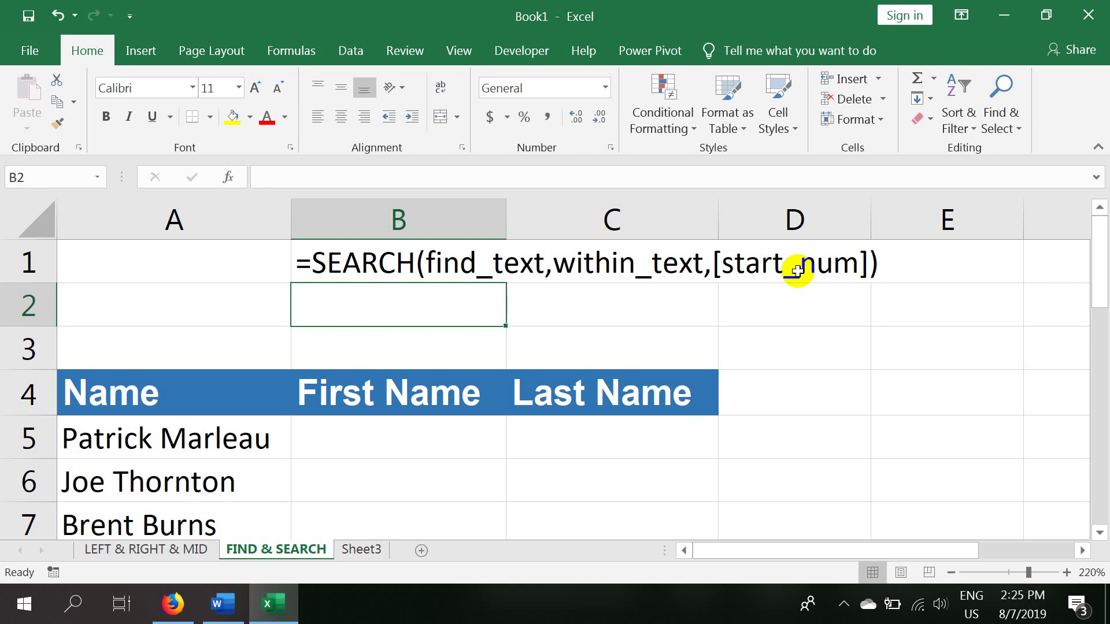
text(=ss)
key(BackSpace)
text(e)
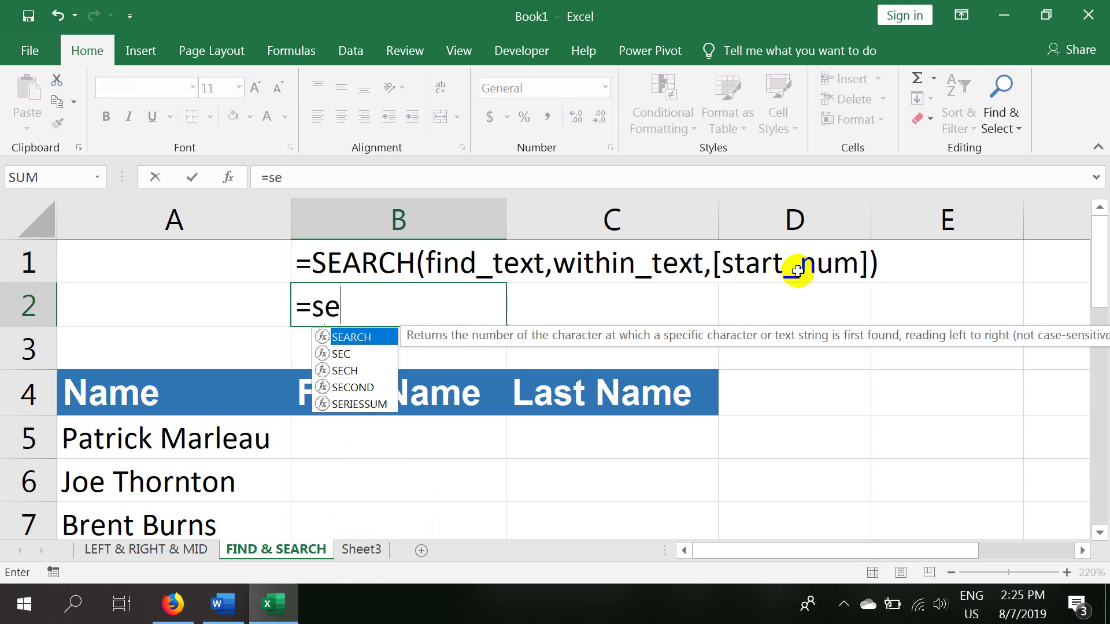
key(Tab)
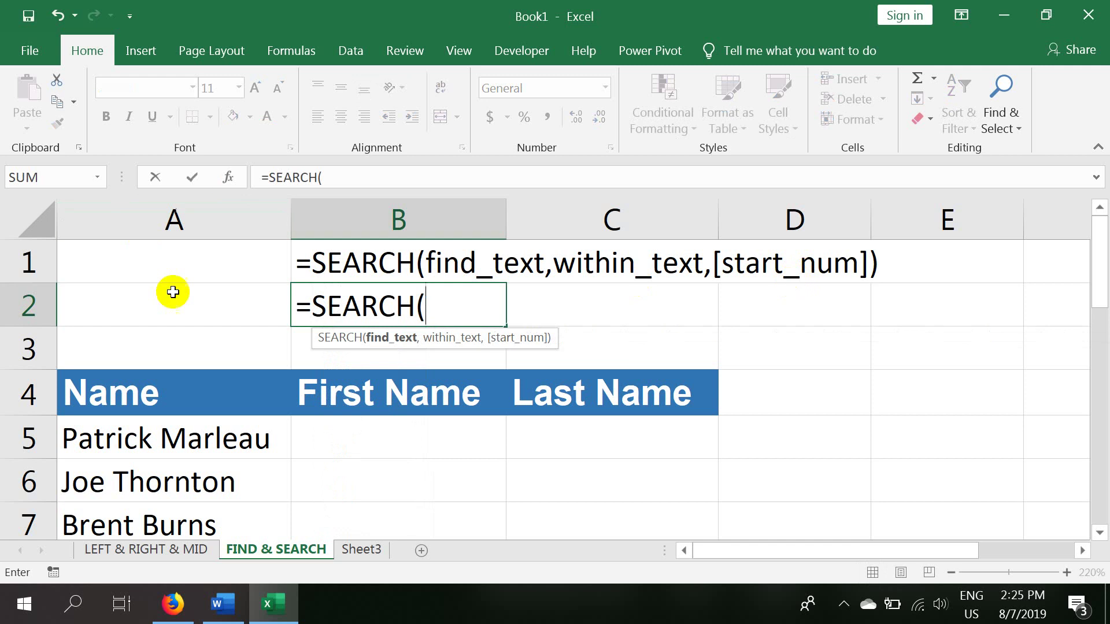
text(")
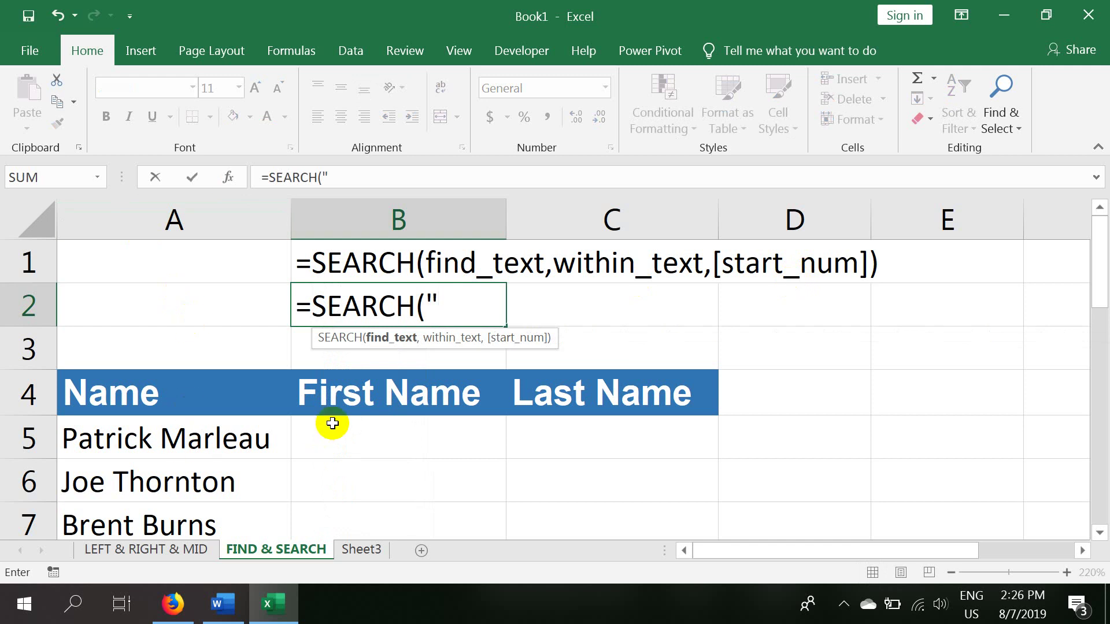
text(I",)
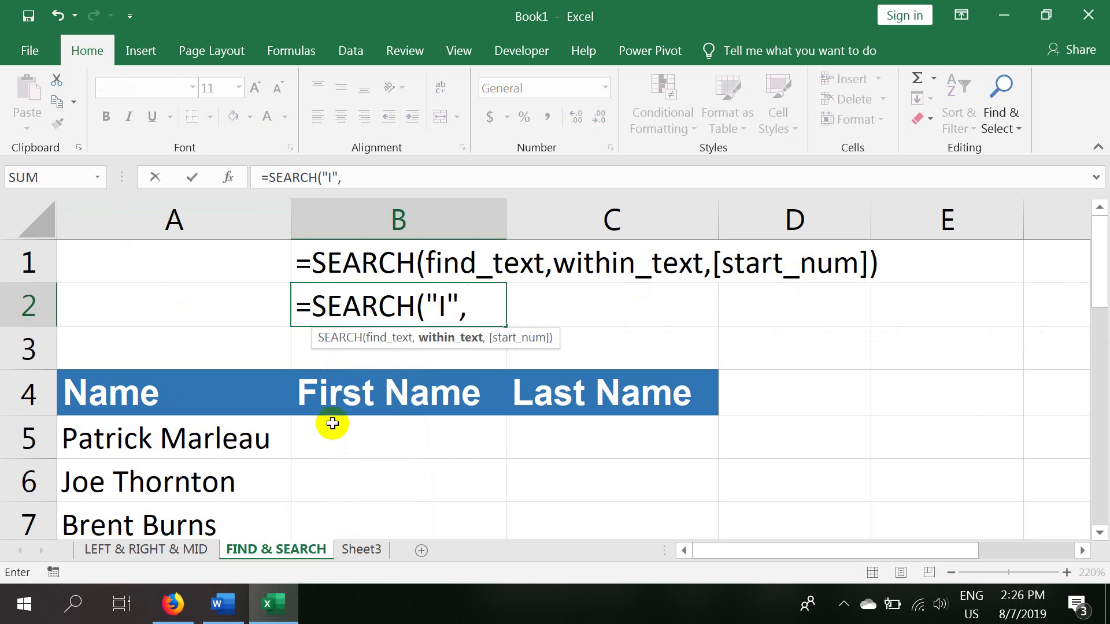
click(118, 448)
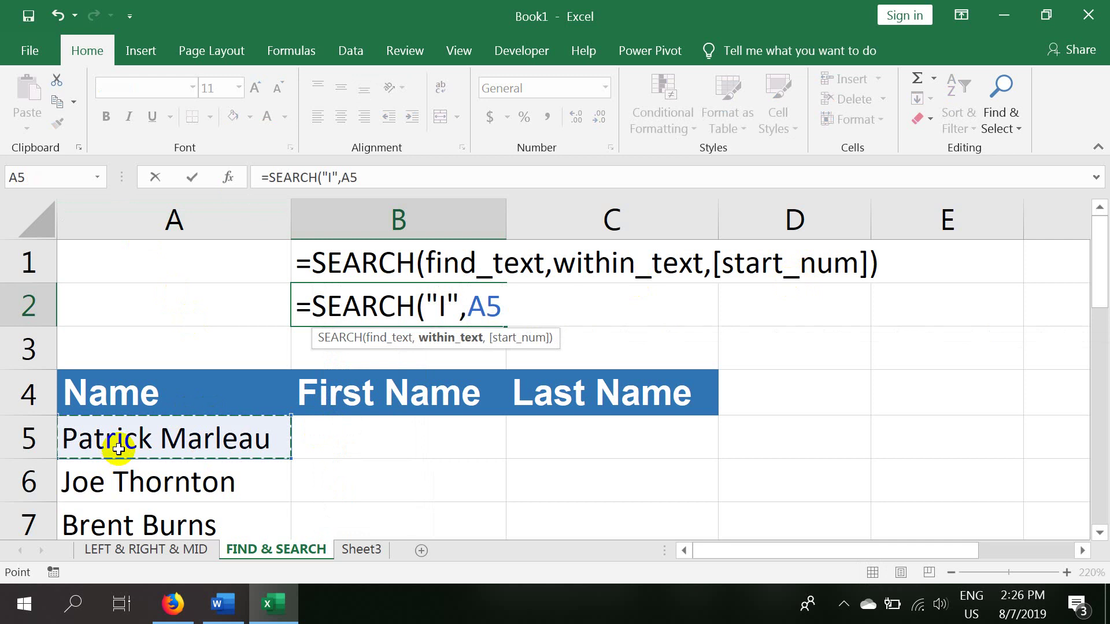
key(Return)
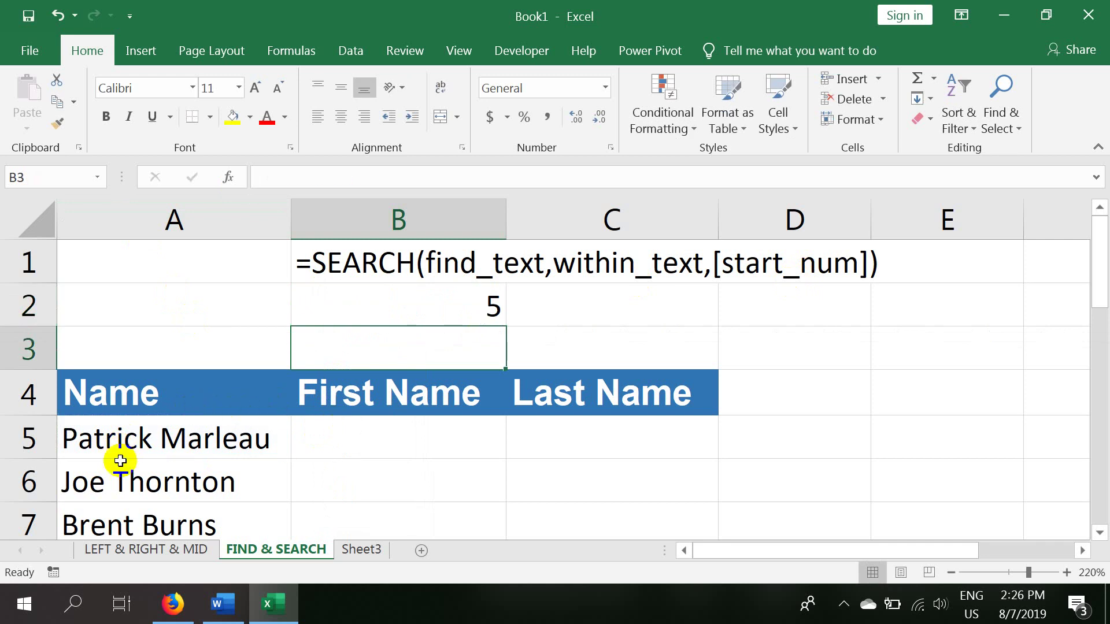
click(457, 316)
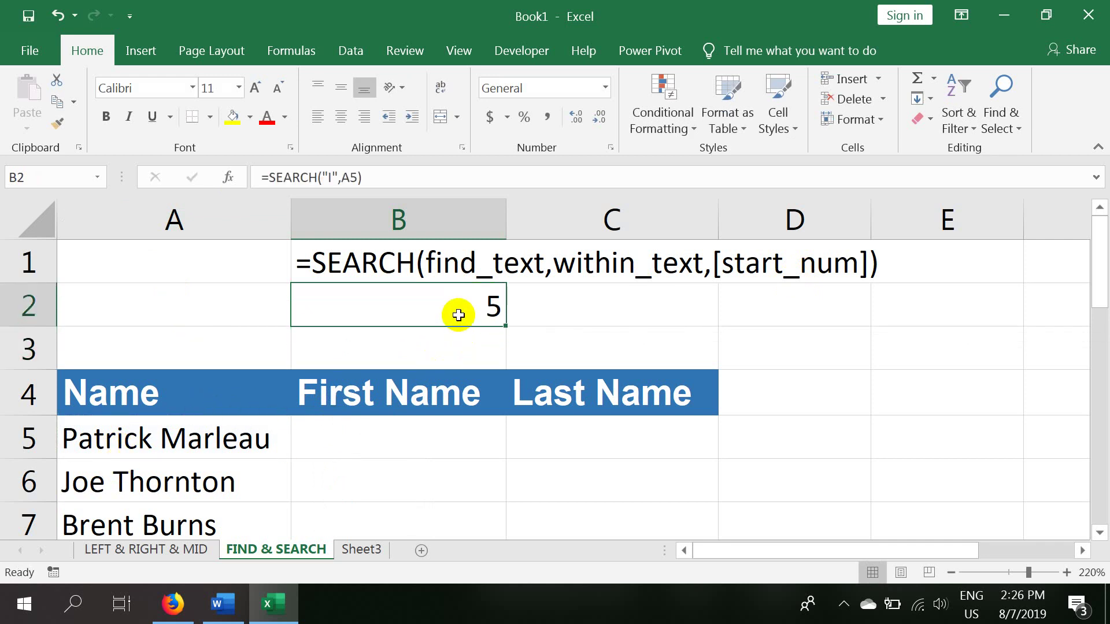
key(Delete)
Begin a LEFT formula in B5 under First Name, with the full name in A5 as its text argument.
click(384, 446)
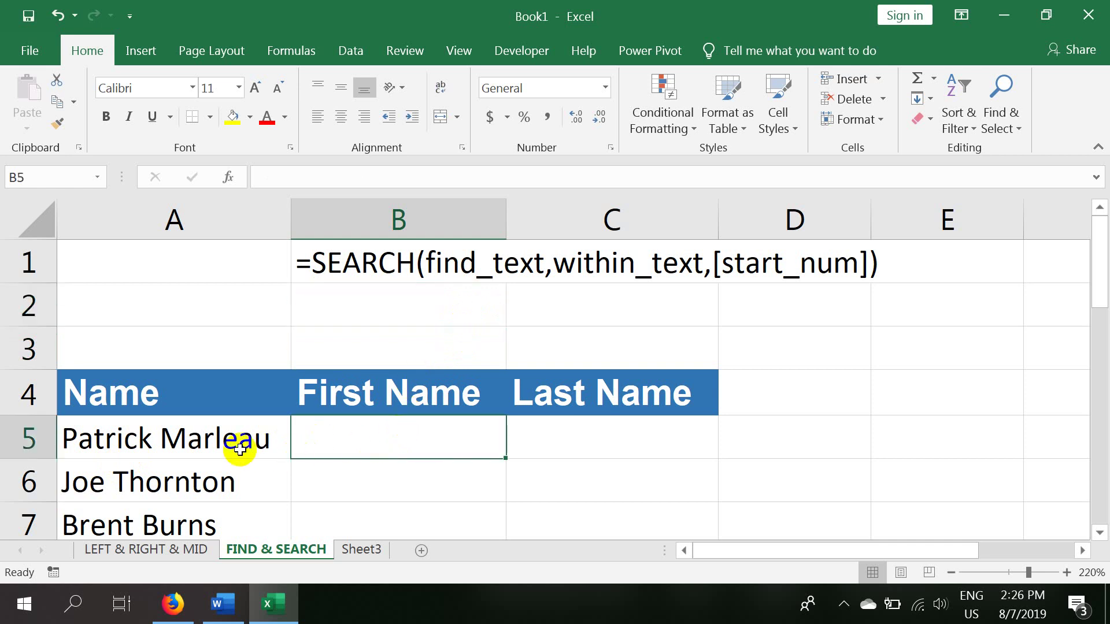
scroll(232, 428, down, 1)
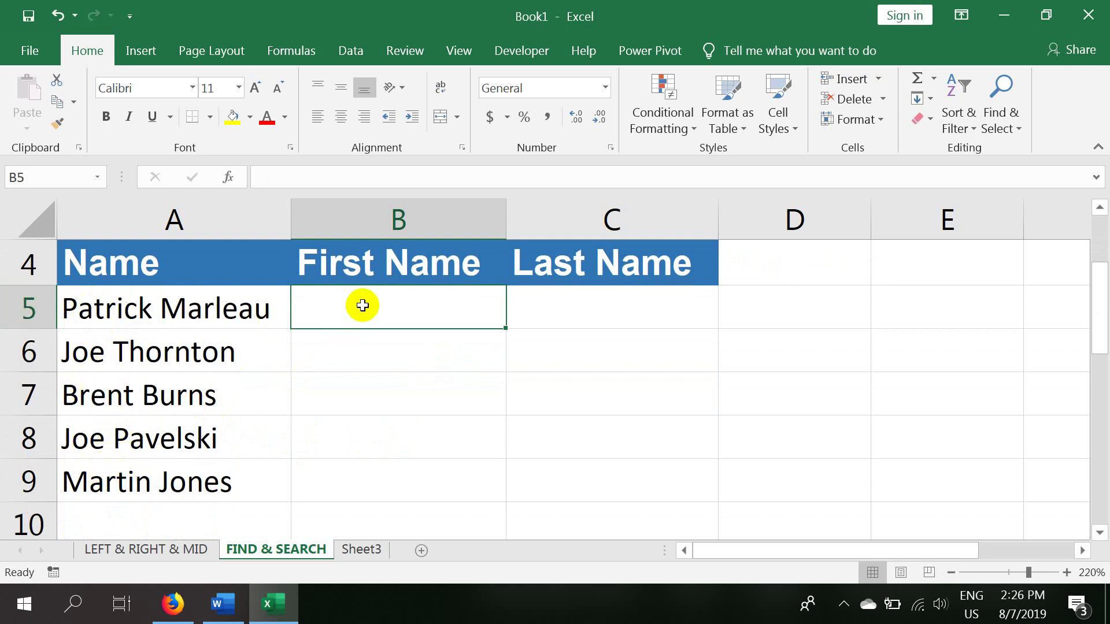
text(=find)
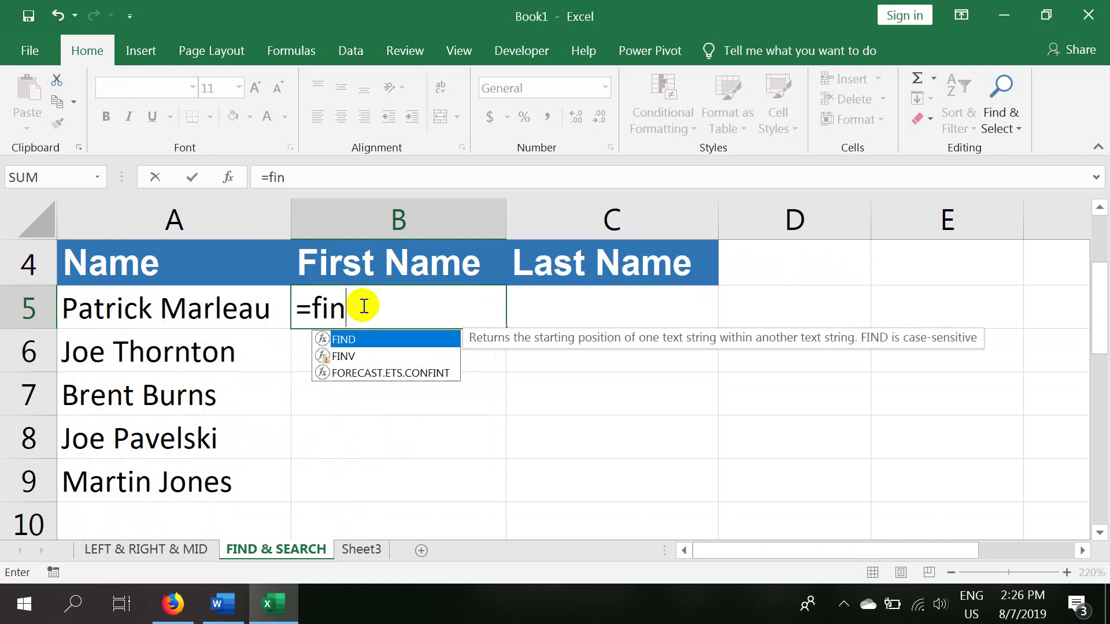
key(BackSpace)
key(BackSpace)
key(BackSpace)
key(BackSpace)
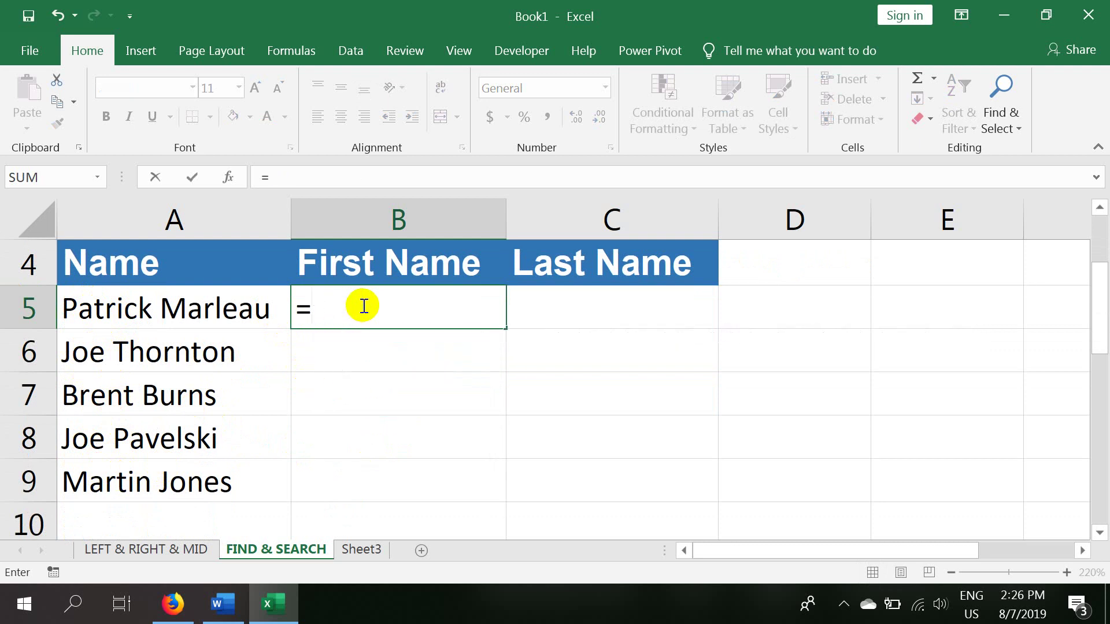
text(lef)
key(Tab)
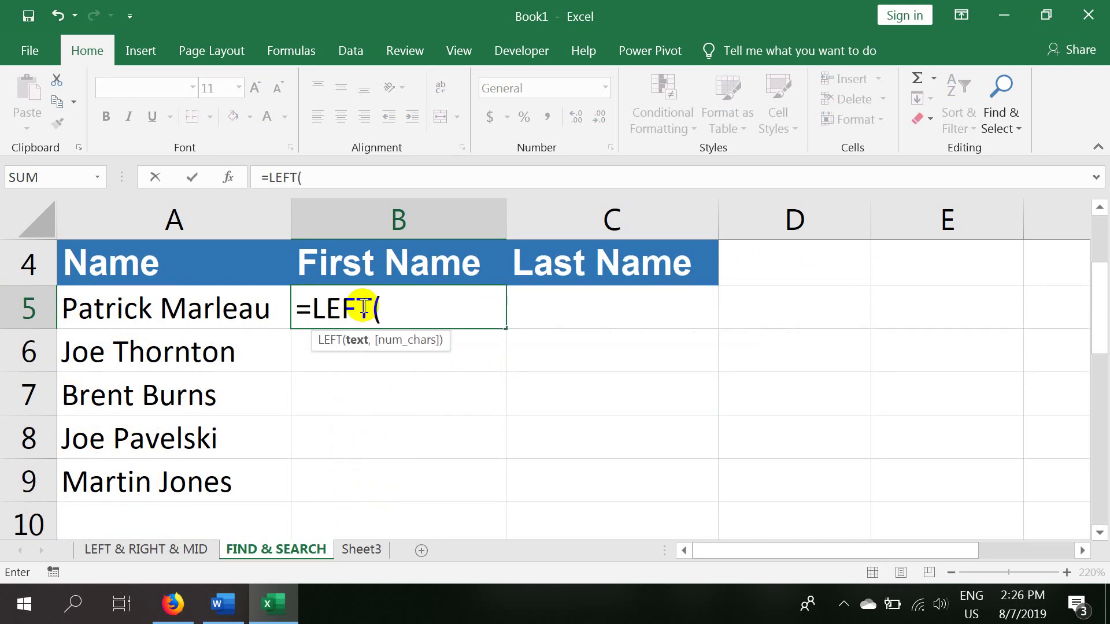
click(216, 307)
text(,)
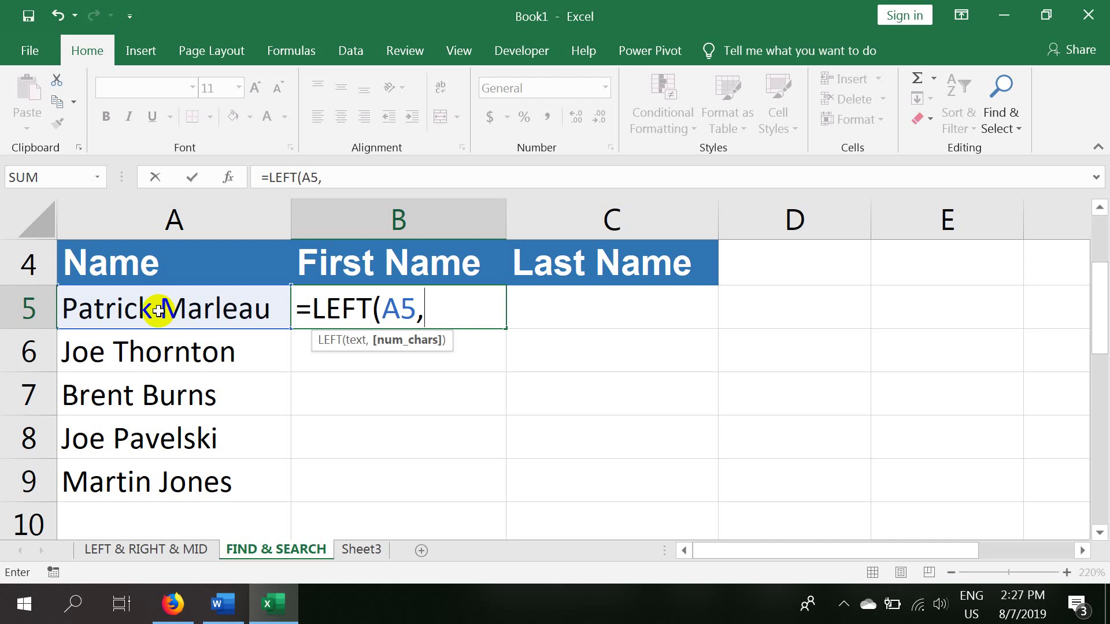
Complete the LEFT formula in B5 with SEARCH(" ",A5) as its number of characters.
text(sear)
key(Tab)
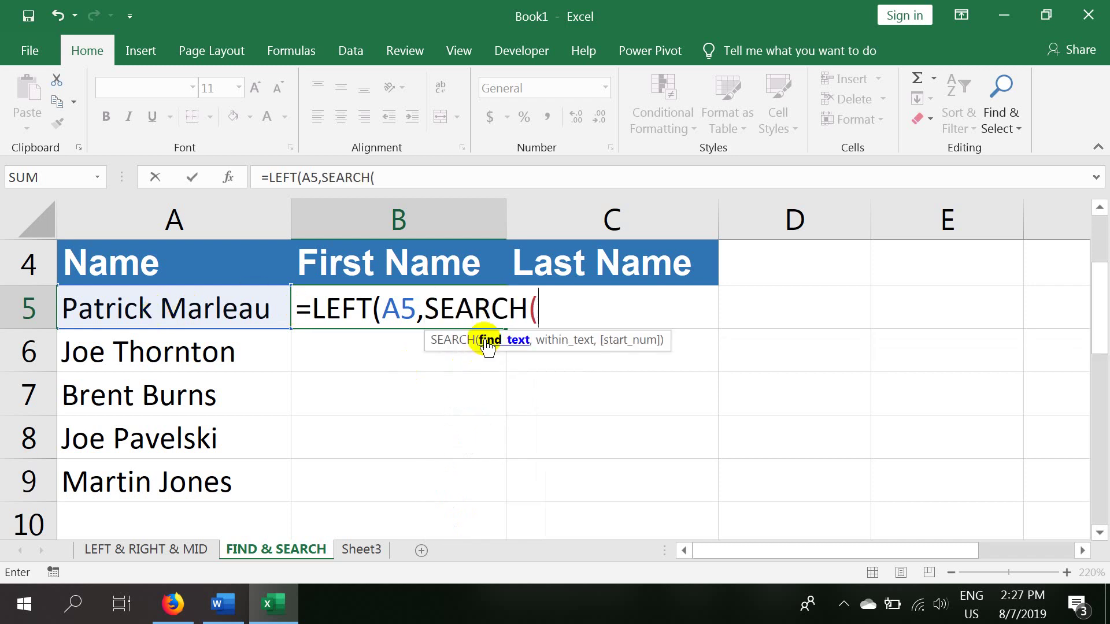
text(" ",)
click(238, 312)
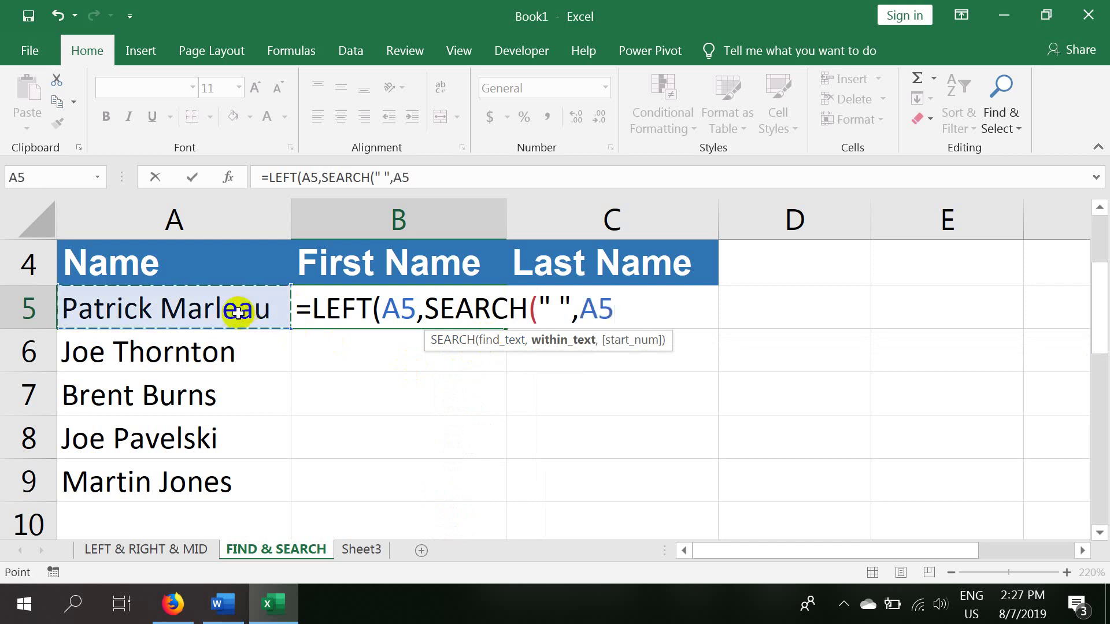
text()))
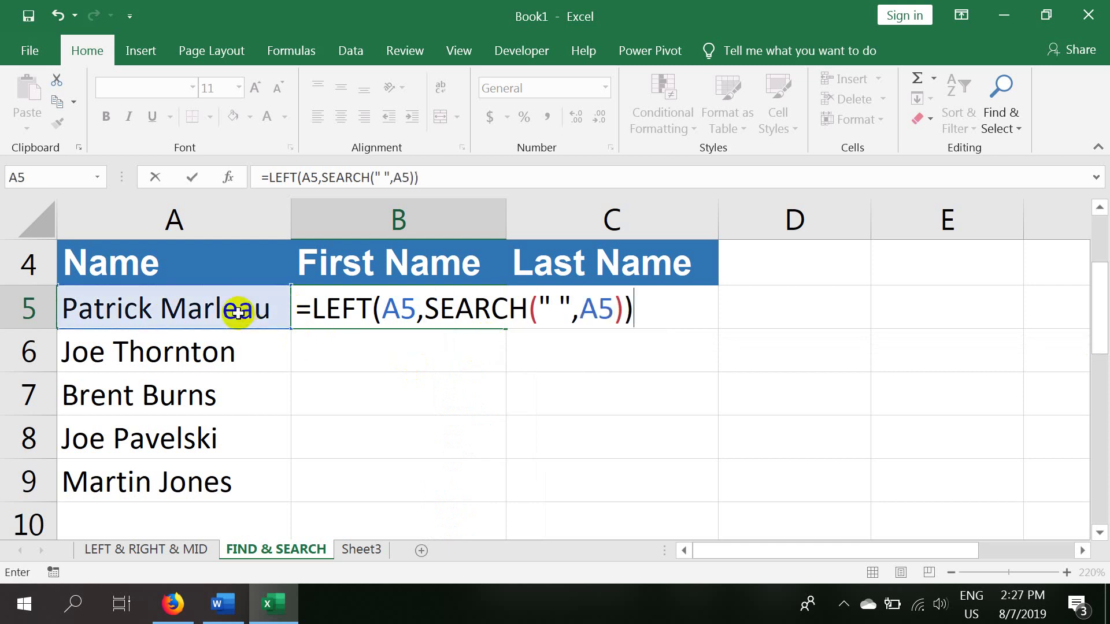
key(Return)
Fill the First Name formula from B5 down to B9 and check the copied formula in B6.
click(460, 296)
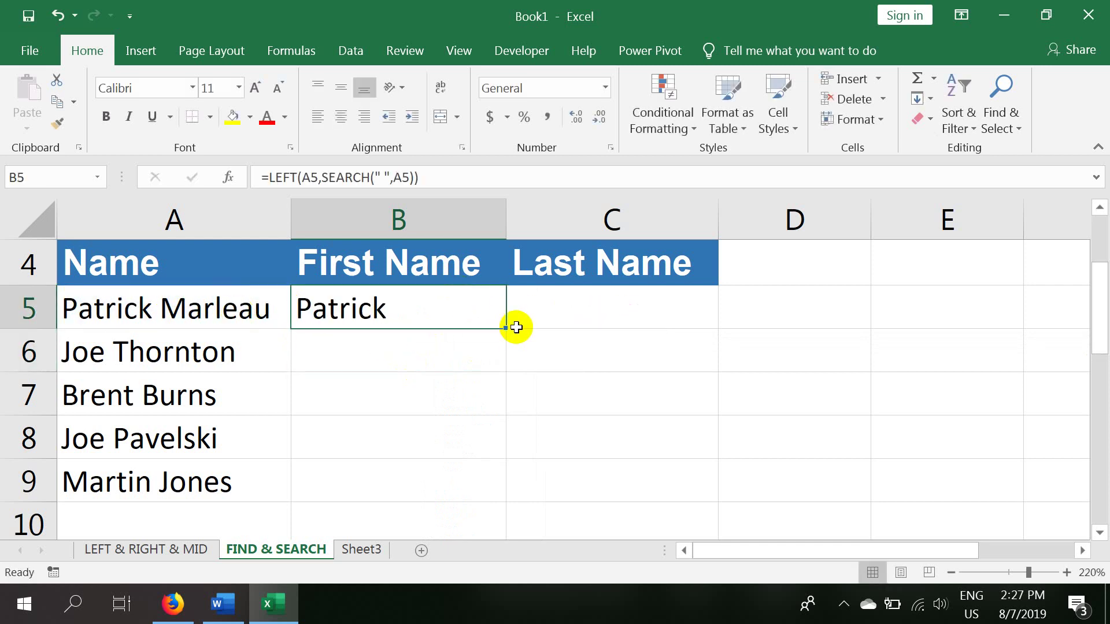
drag(505, 327, 495, 490)
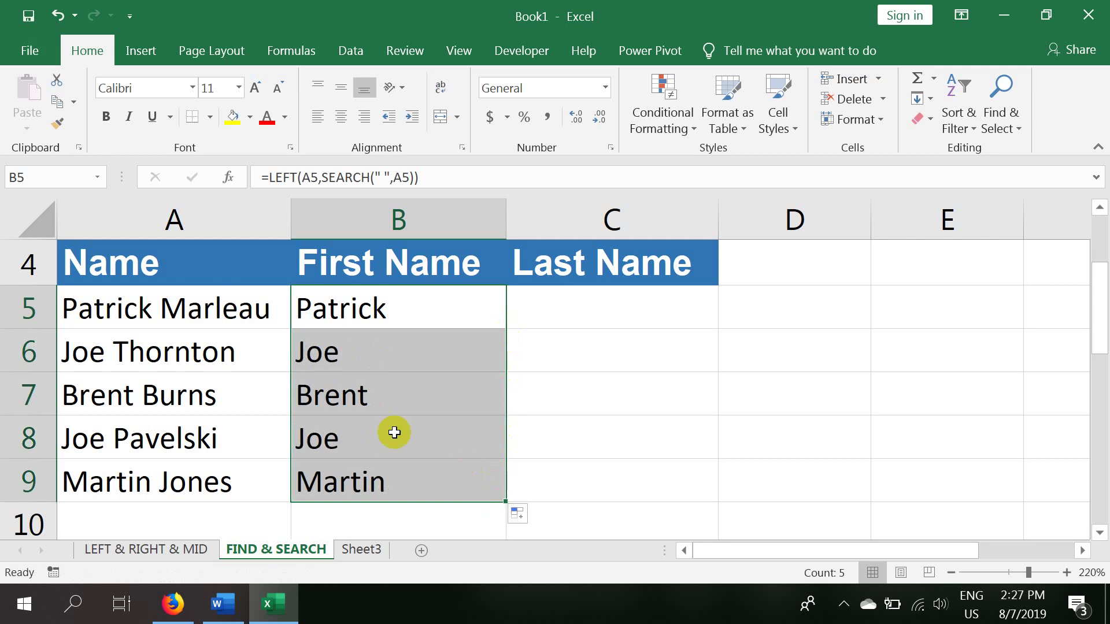
click(342, 323)
click(345, 364)
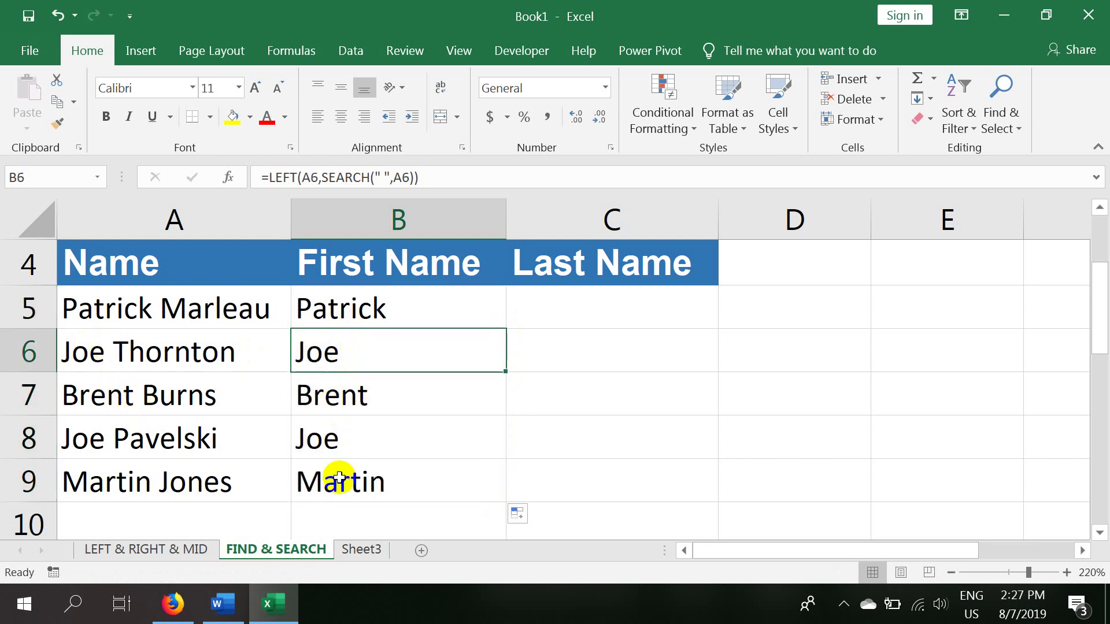
Enter the test formula =SEARCH(" ",A5) in B3 to locate the space in the first full name.
scroll(405, 389, up, 1)
click(396, 342)
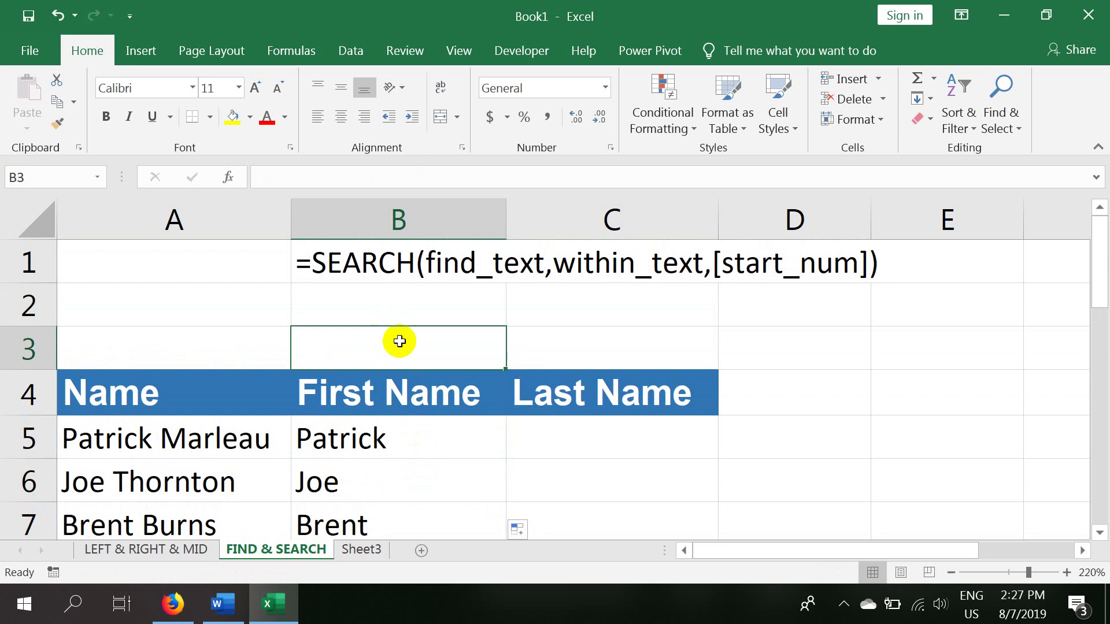
click(414, 314)
click(412, 345)
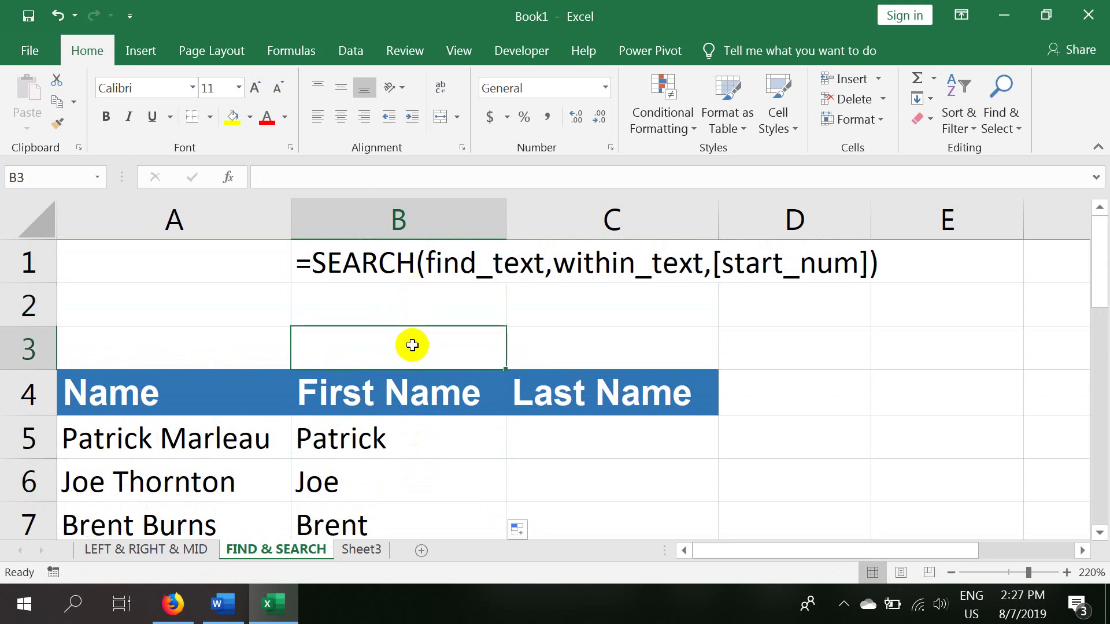
text(=)
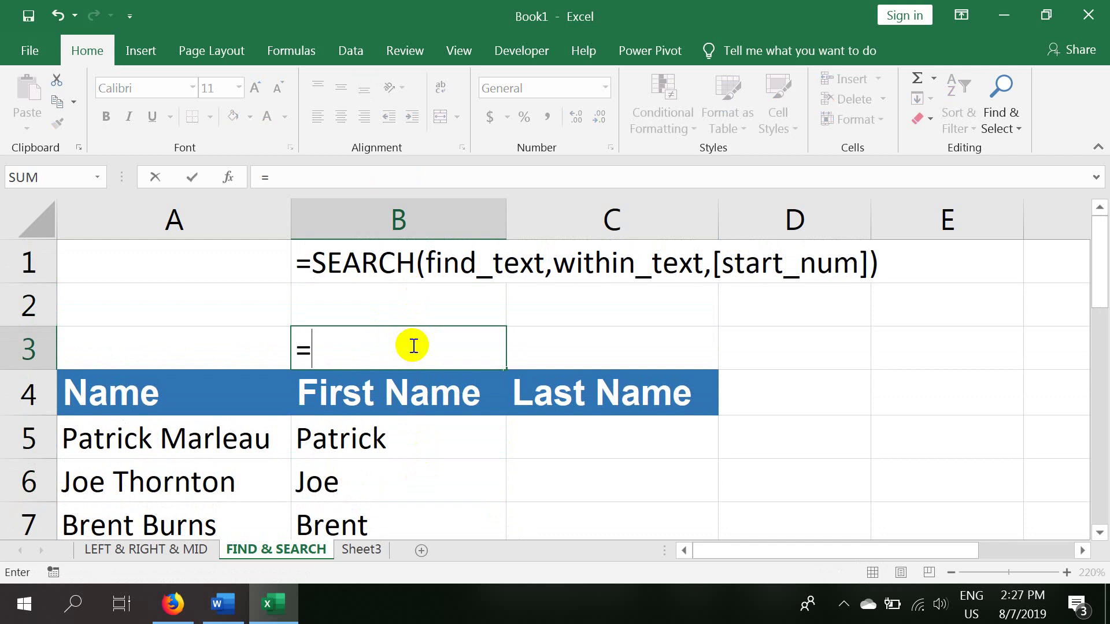
text(sea)
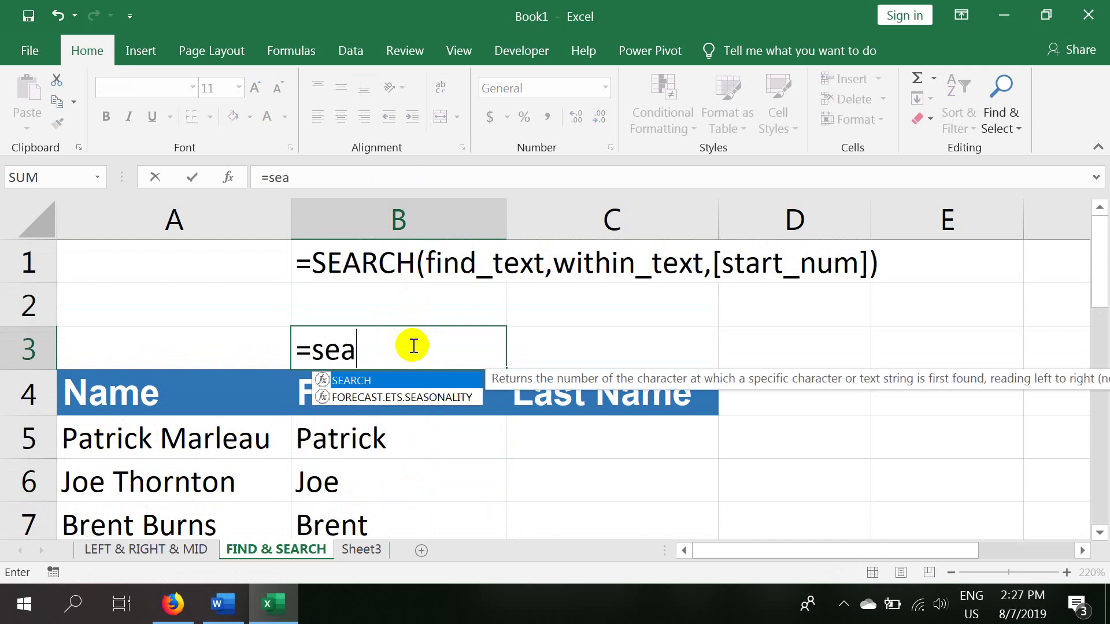
key(Tab)
text(" ",)
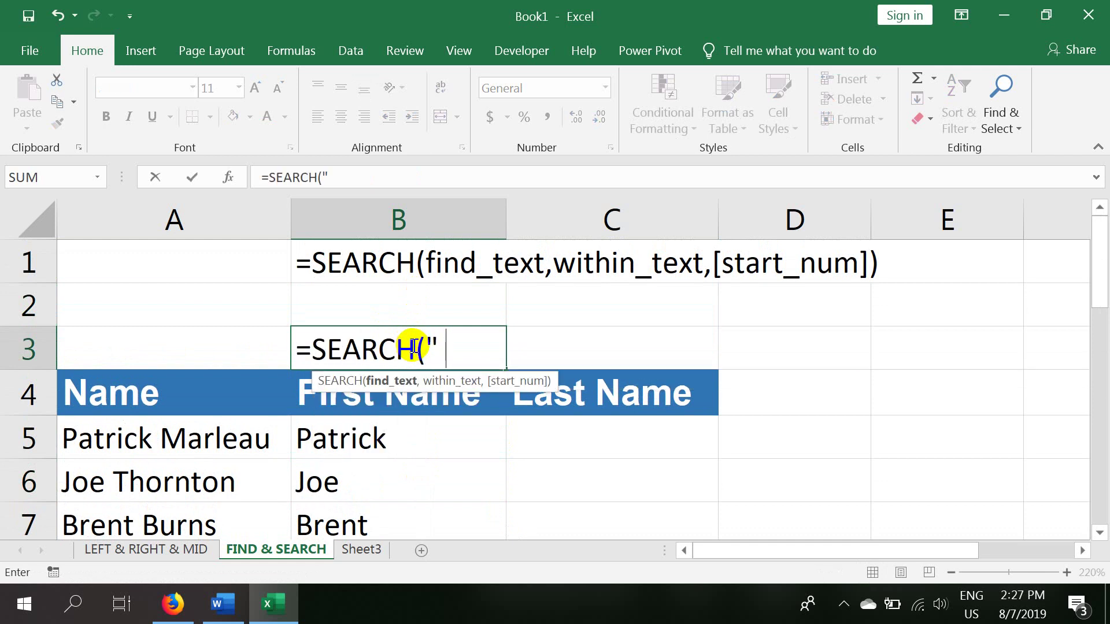
click(253, 430)
text())
key(Return)
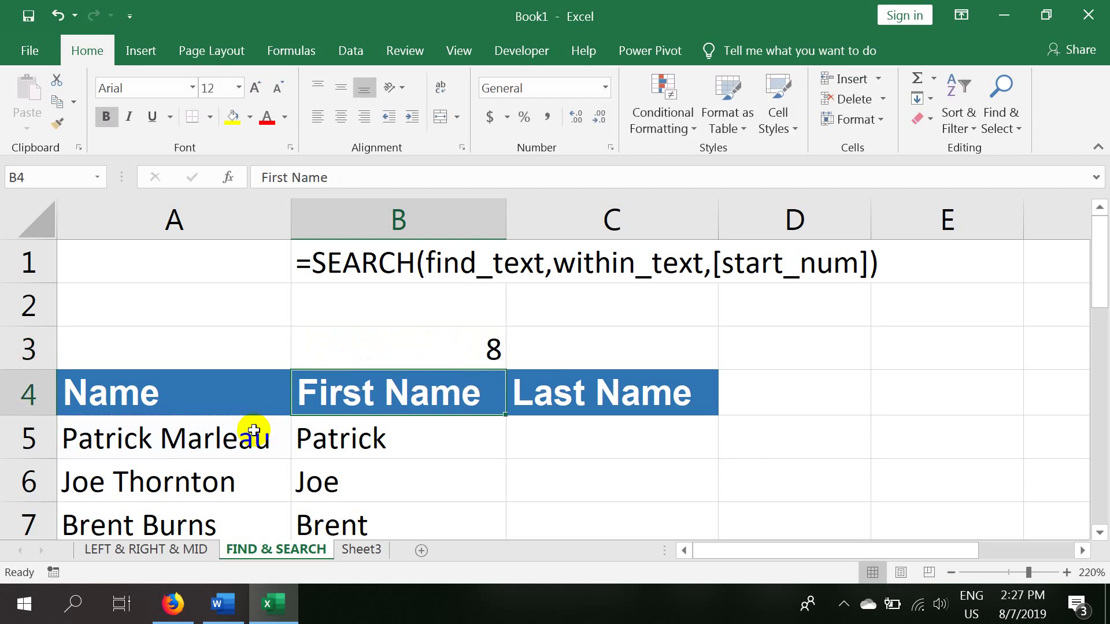
Review the test SEARCH formula in B3 against the names below, and clear the cell.
click(493, 341)
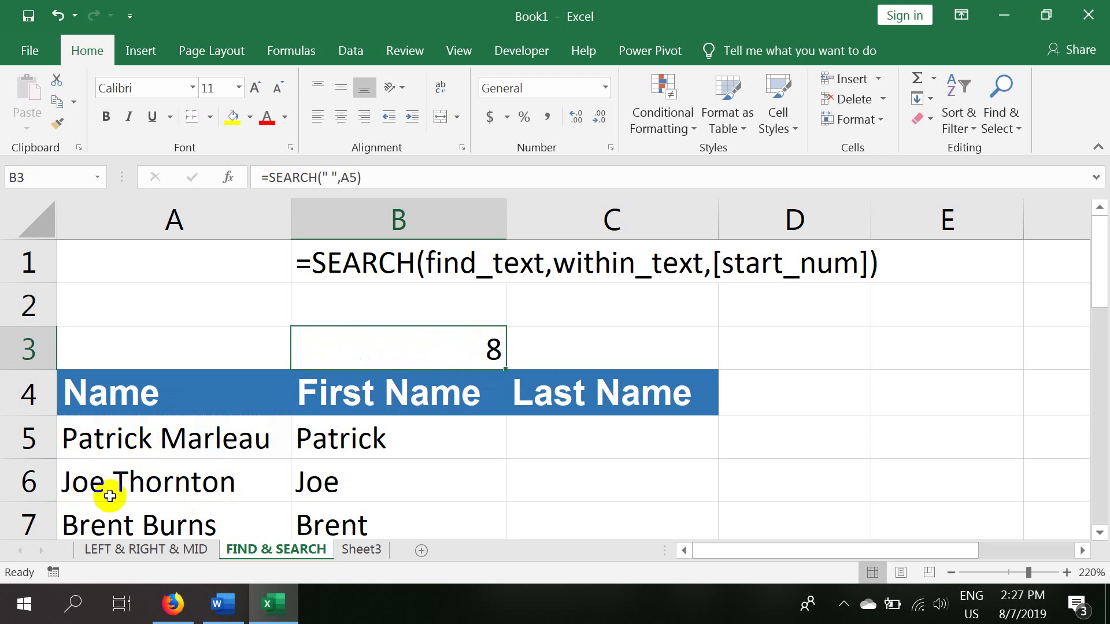
scroll(112, 496, down, 1)
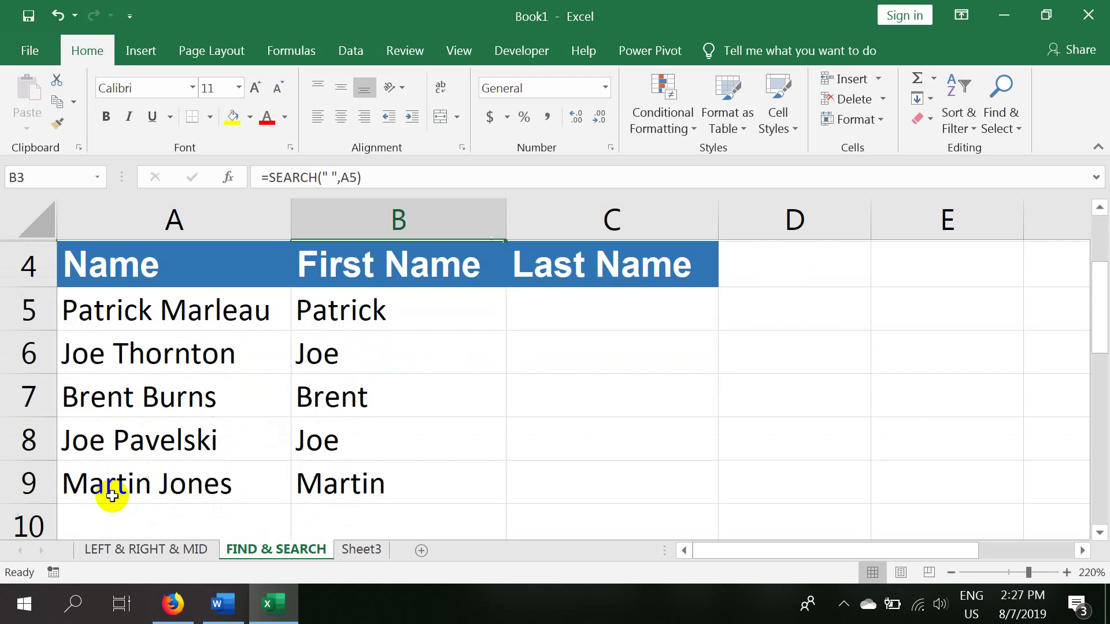
scroll(511, 325, up, 1)
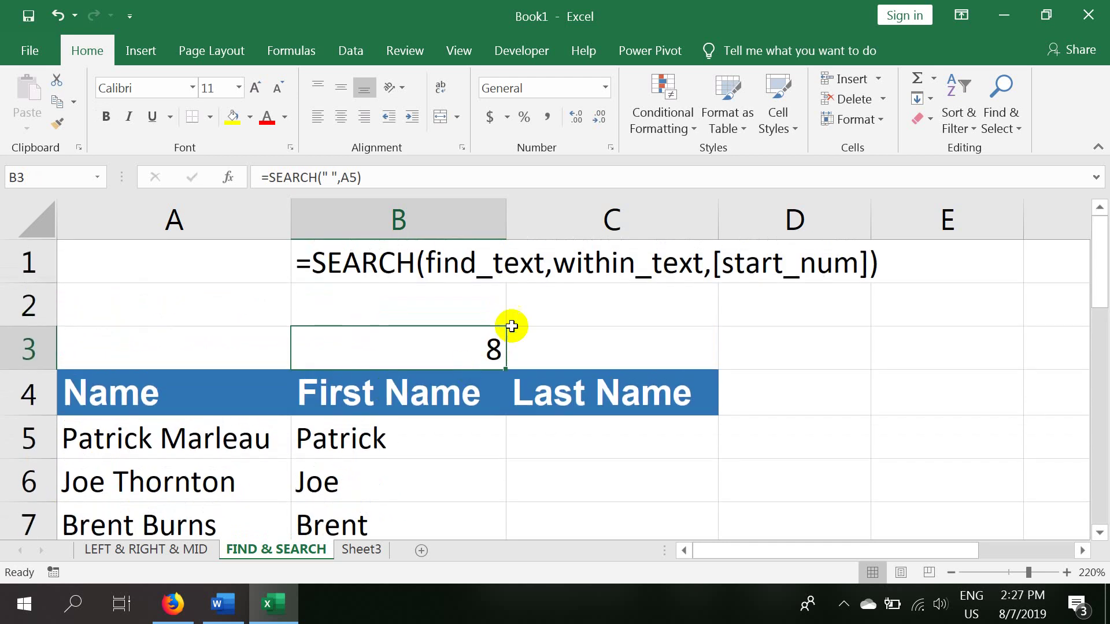
key(Delete)
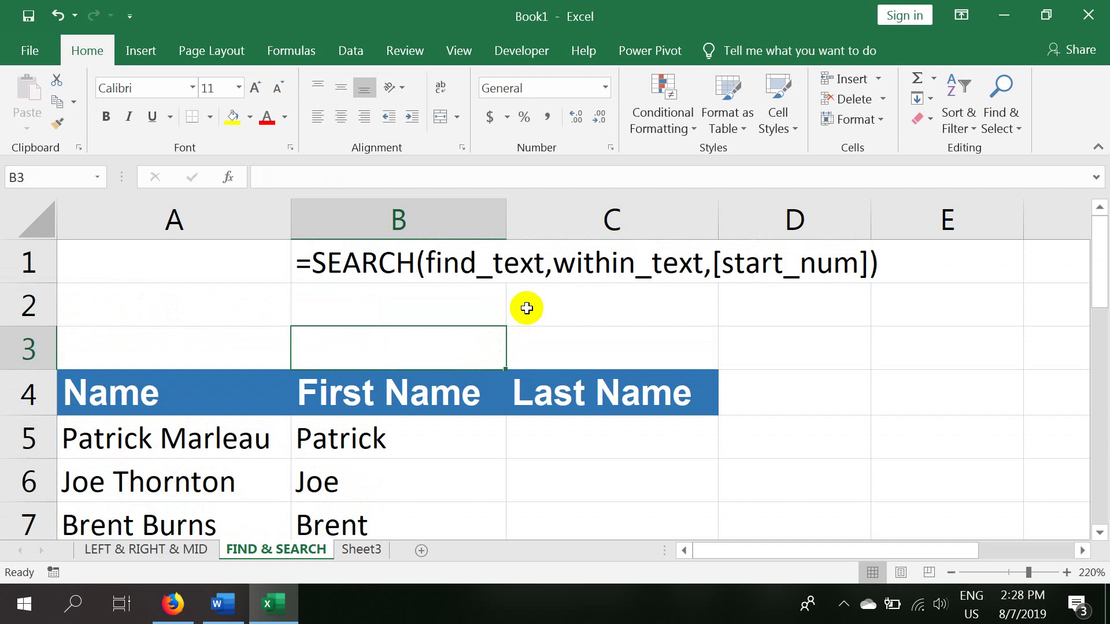
Switch to the LEFT & RIGHT & MID sheet and inspect the first Supplier ID formula in E5.
click(437, 259)
click(194, 552)
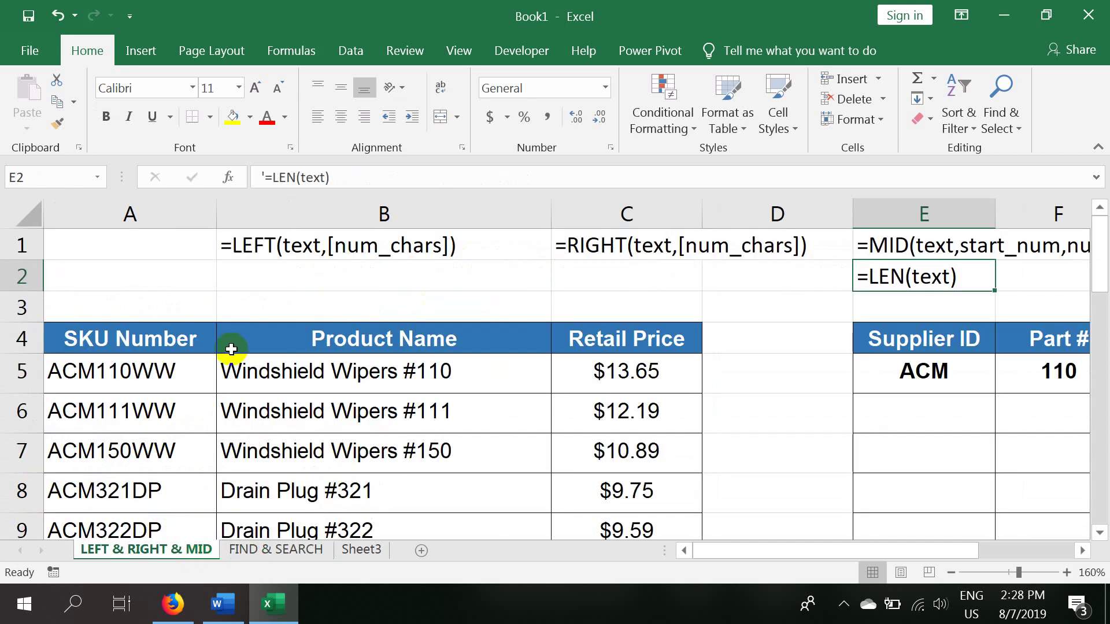
click(953, 378)
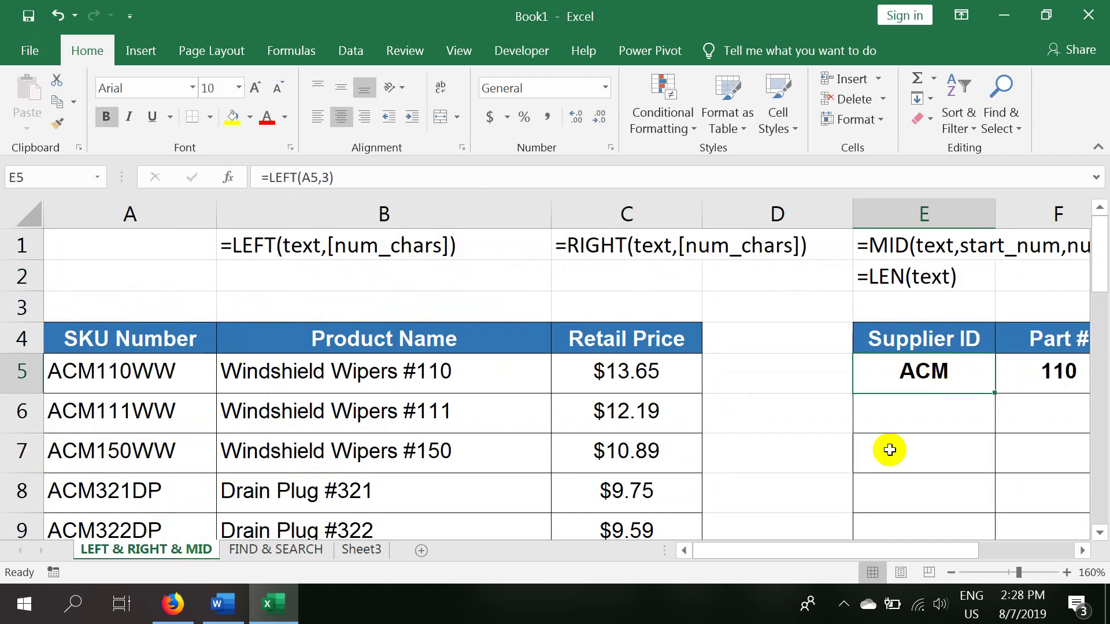